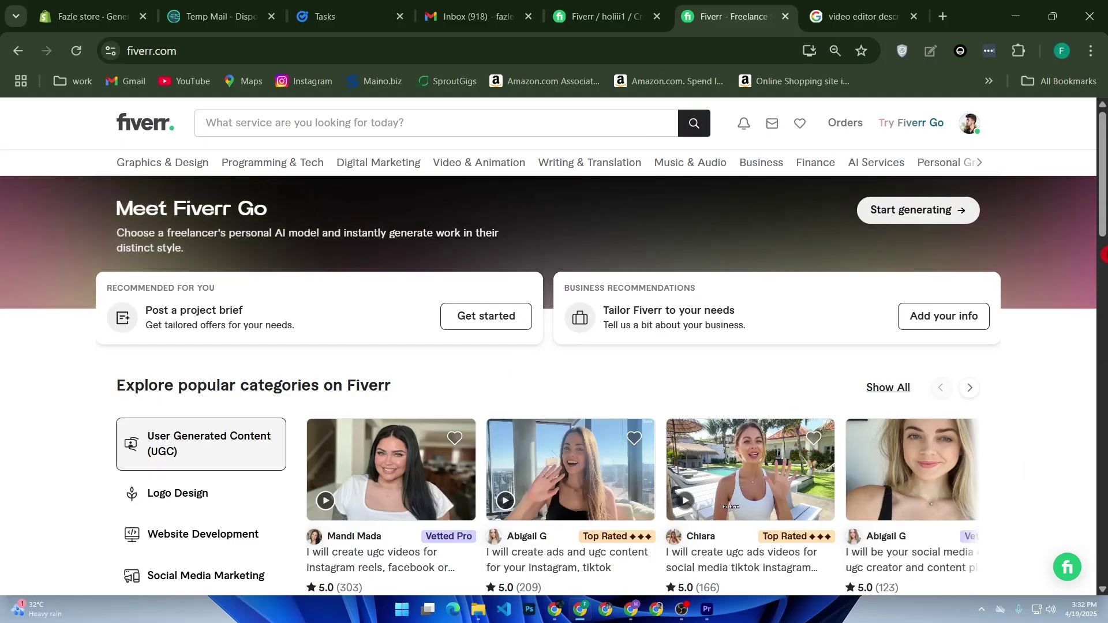
# Go from the account menu to Fiverr's Start Selling page and browse it
pyautogui.click(971, 130)
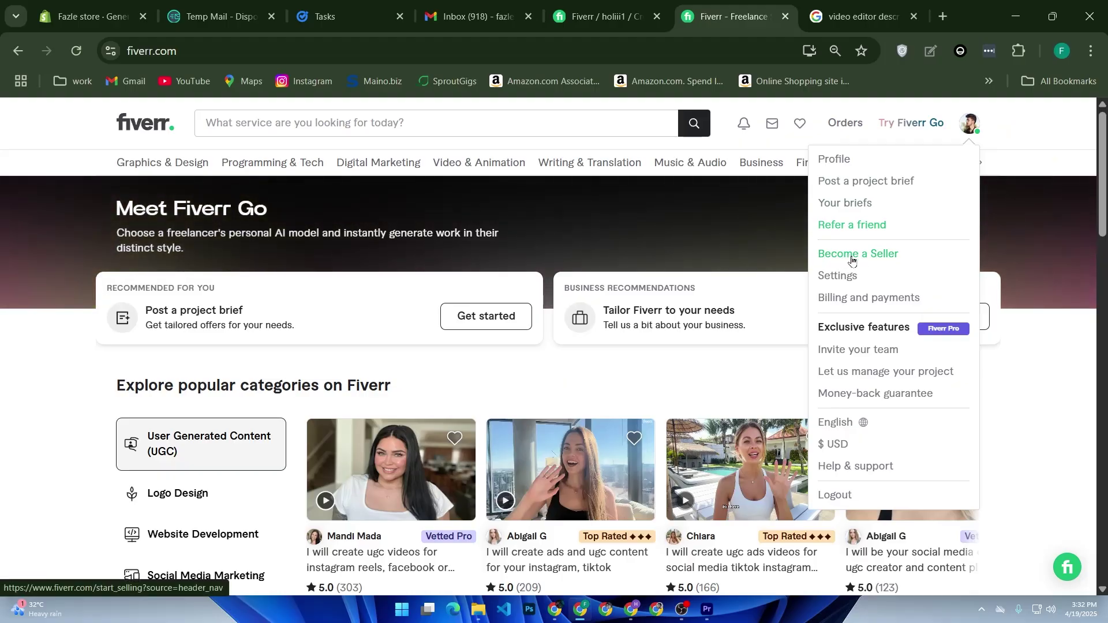
pyautogui.click(846, 254)
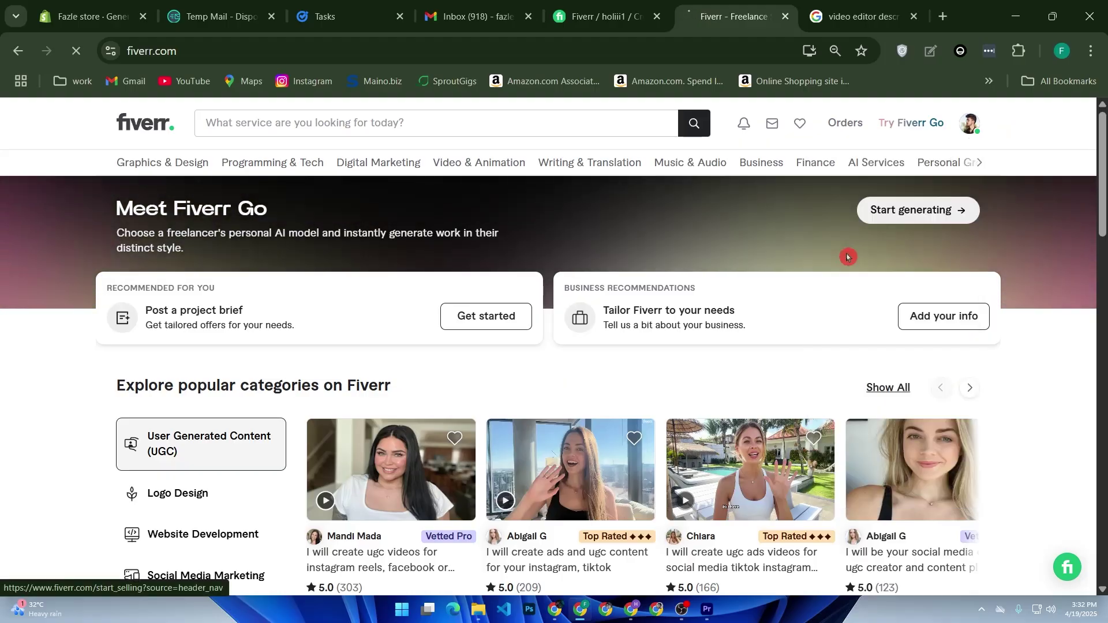
pyautogui.scroll(-3, 663, 267)
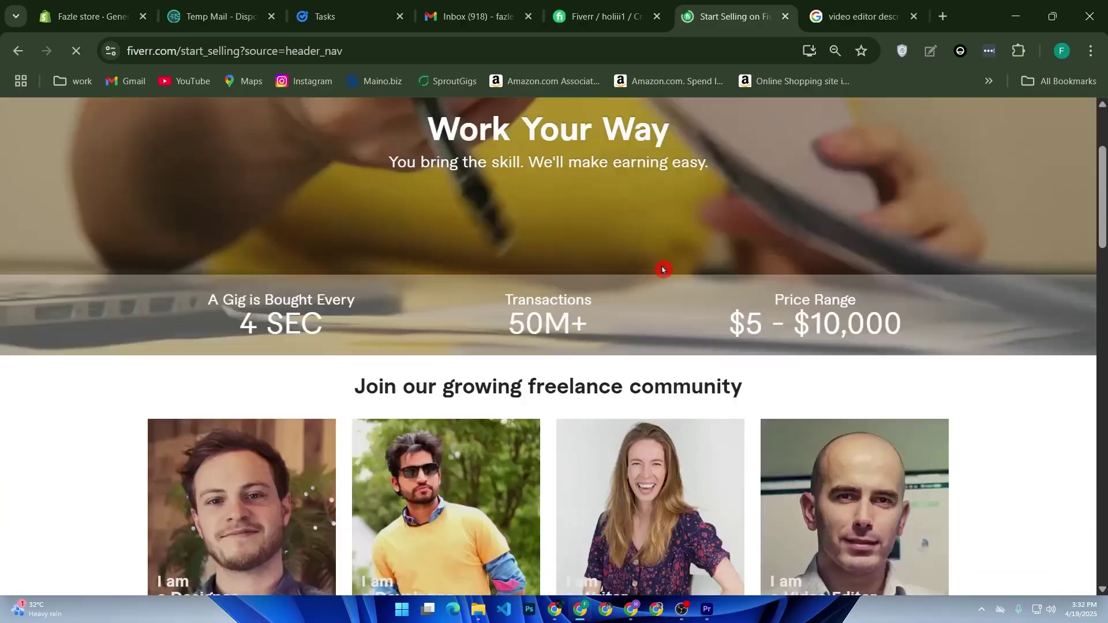
pyautogui.scroll(-6, 512, 250)
pyautogui.scroll(2, 604, 250)
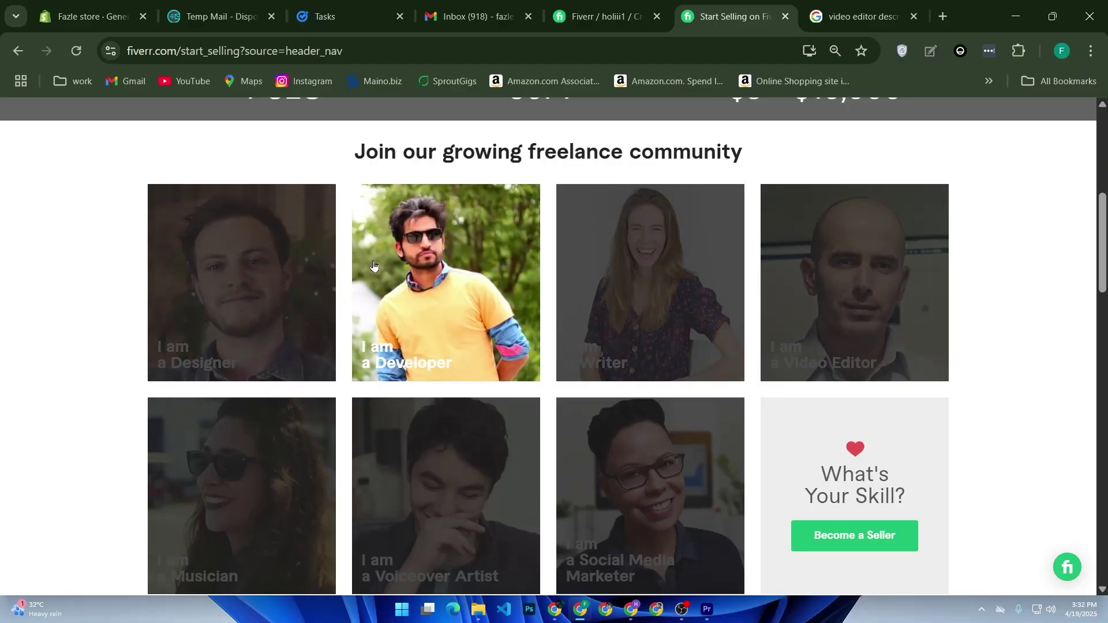
# Start becoming a seller and continue past the onboarding breakdown page
pyautogui.scroll(-2, 407, 277)
pyautogui.scroll(2, 408, 277)
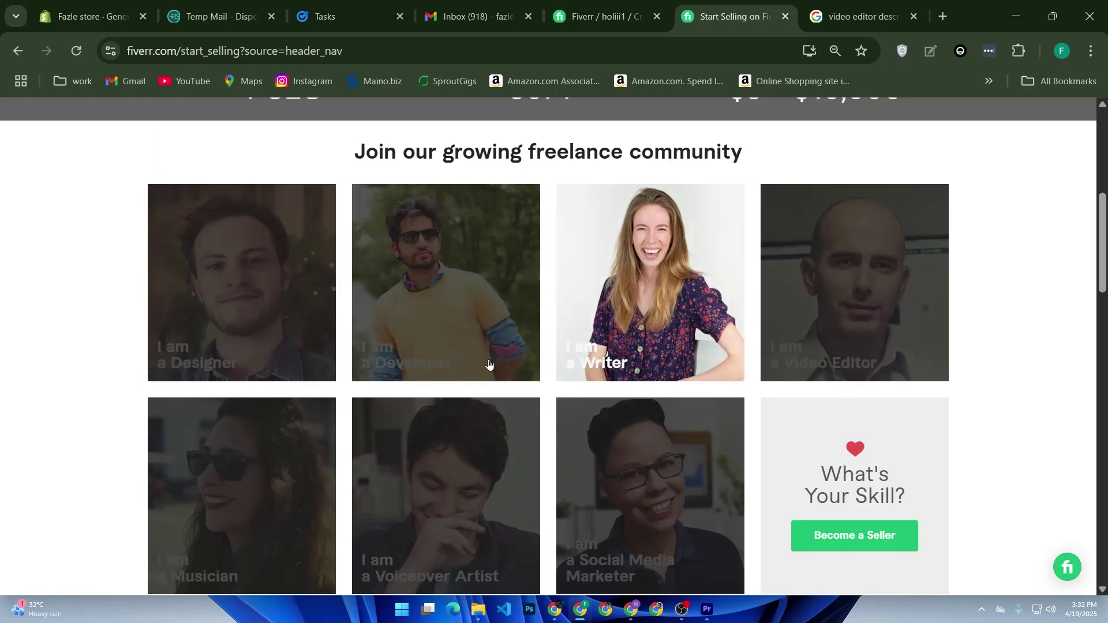
pyautogui.scroll(-2, 792, 335)
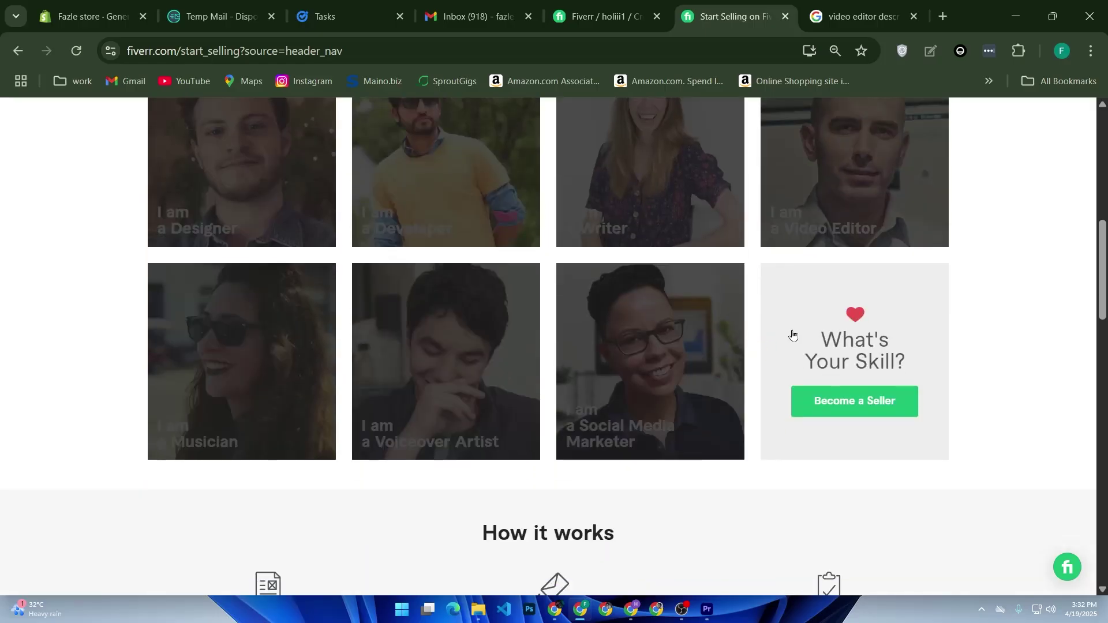
pyautogui.click(845, 400)
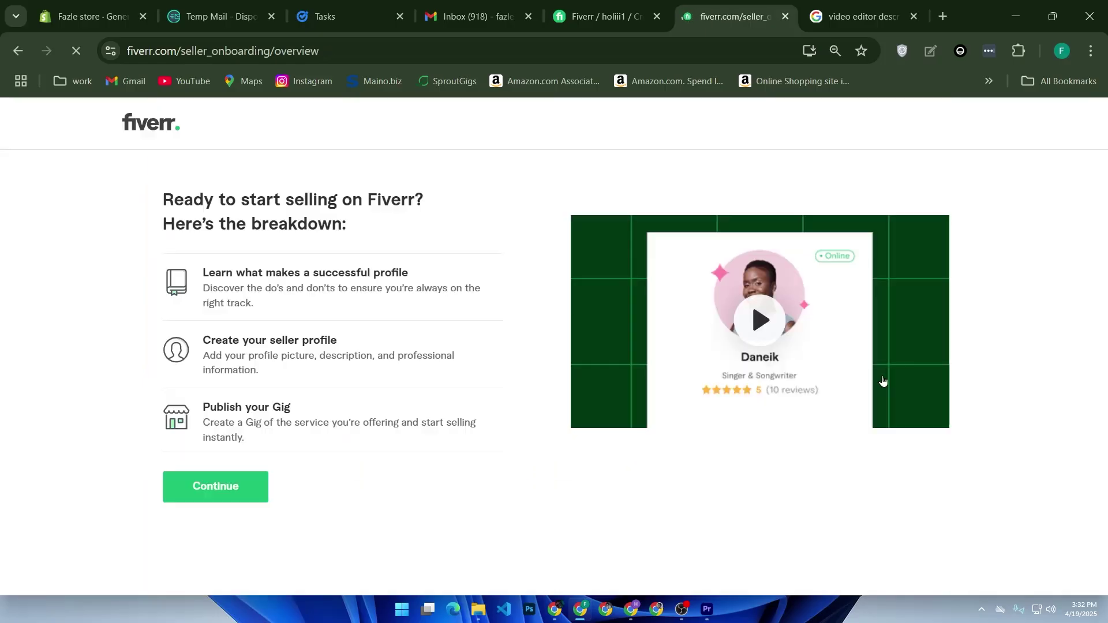
pyautogui.click(233, 498)
# Pass the community standards page and submit the pre-filled Personal Info form
pyautogui.click(496, 488)
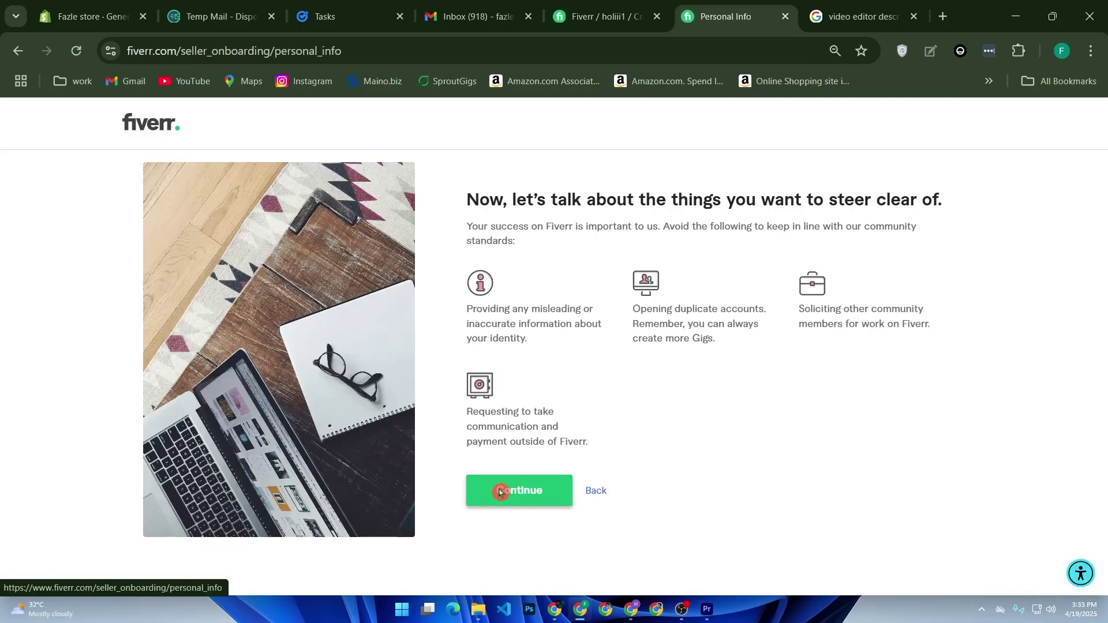
pyautogui.scroll(-5, 351, 463)
pyautogui.scroll(5, 292, 329)
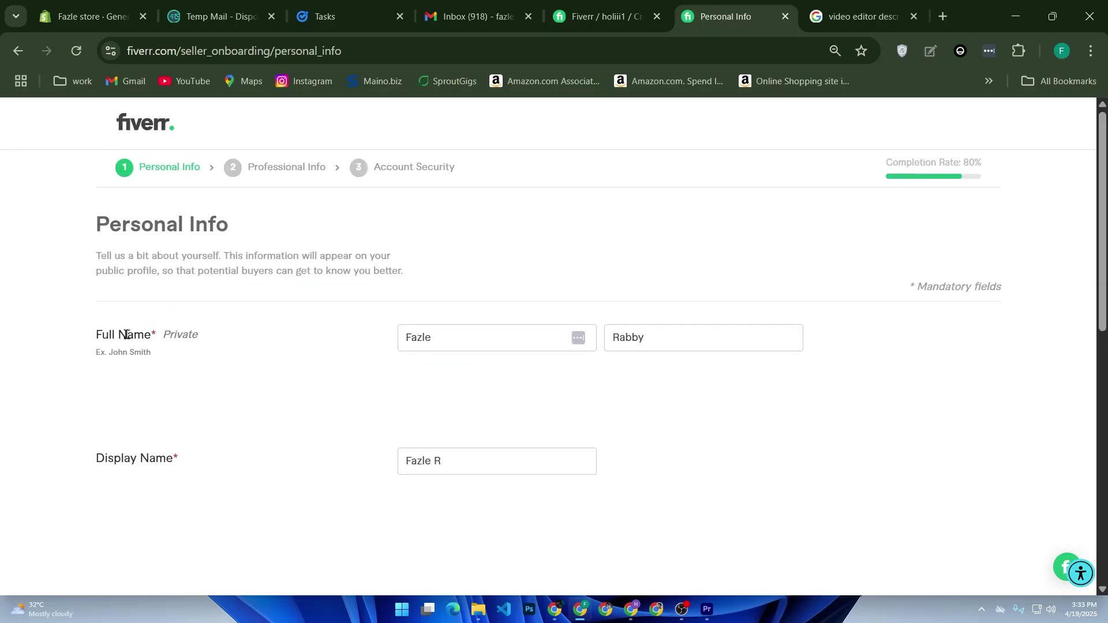
pyautogui.moveTo(126, 335); pyautogui.dragTo(300, 309)
pyautogui.scroll(-2, 299, 310)
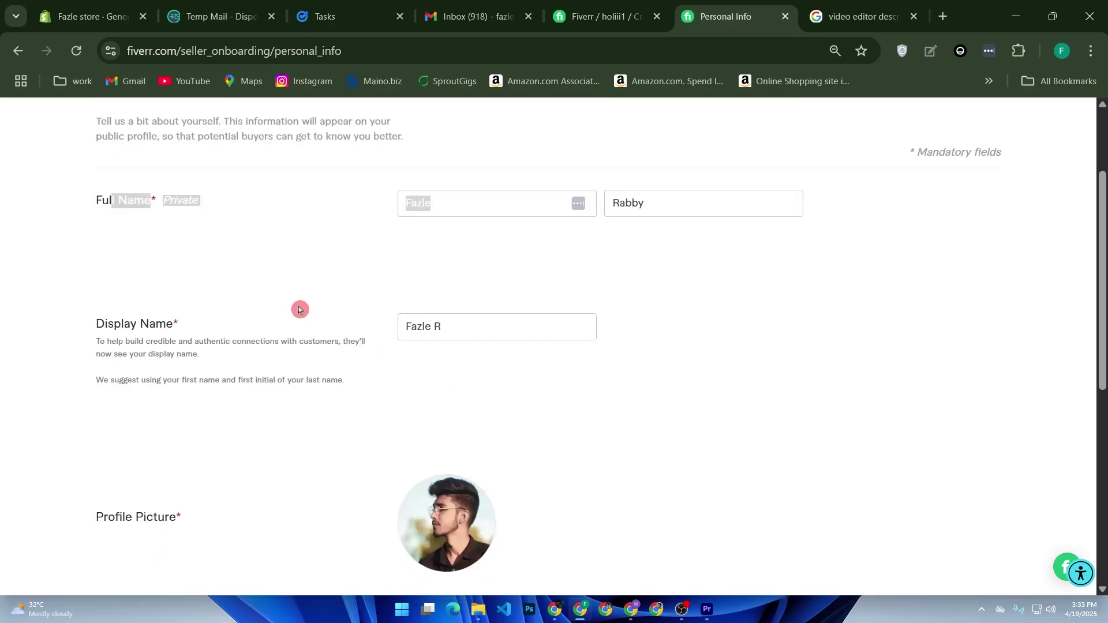
pyautogui.moveTo(166, 319); pyautogui.dragTo(453, 351)
pyautogui.scroll(-5, 336, 374)
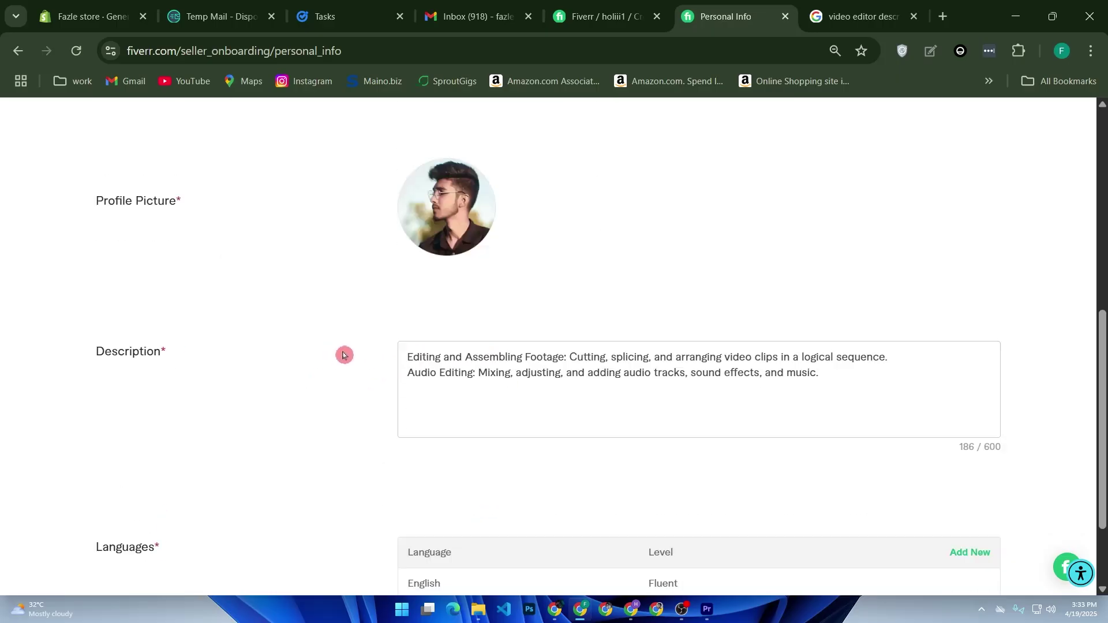
pyautogui.scroll(-2, 344, 355)
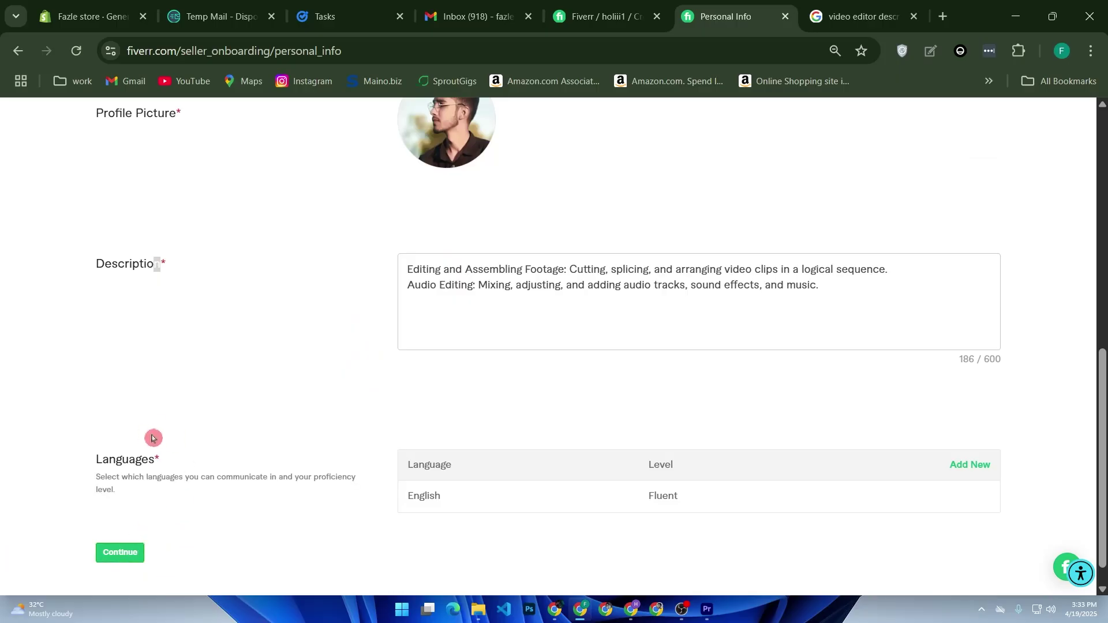
pyautogui.moveTo(637, 583)
pyautogui.click(118, 552)
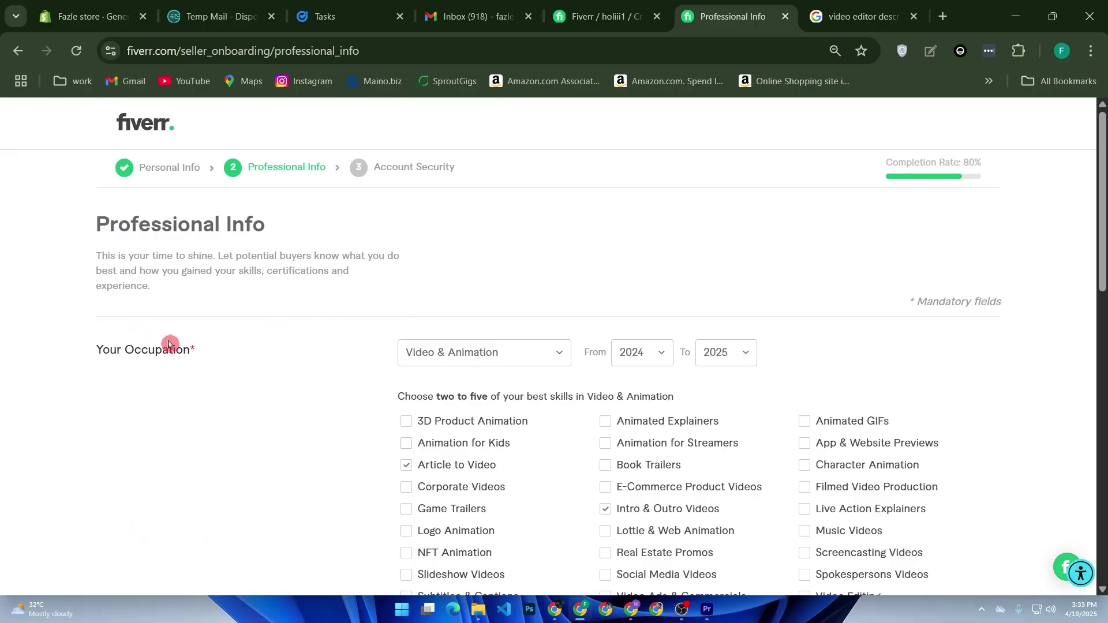
# Check the Video & Animation occupation and starting-year dropdowns, leaving them unchanged
pyautogui.scroll(-2, 404, 360)
pyautogui.click(466, 228)
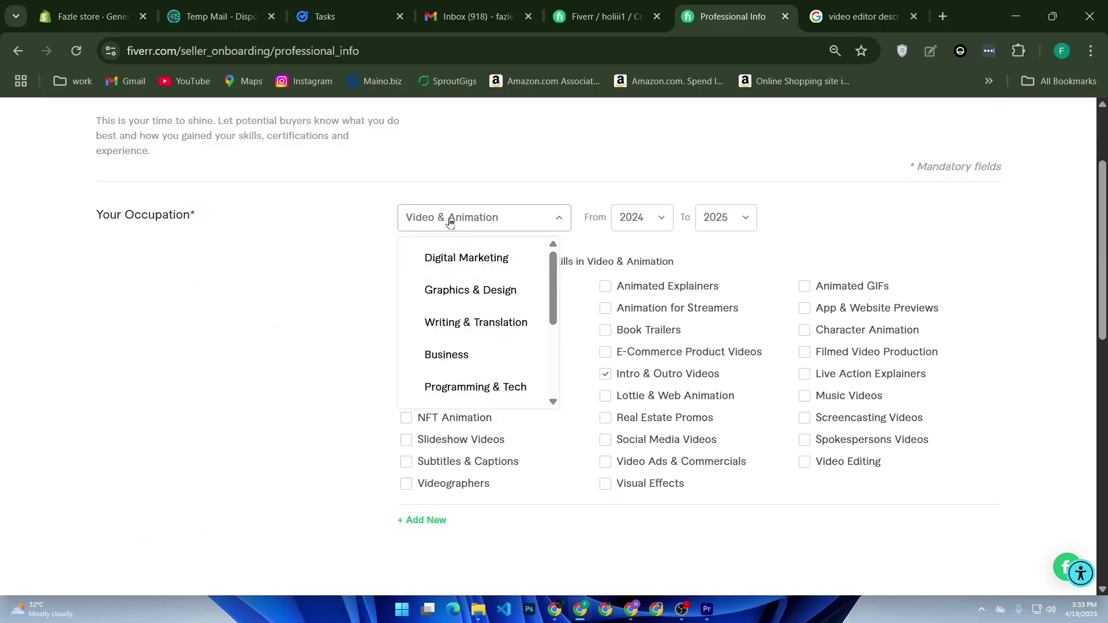
pyautogui.click(640, 228)
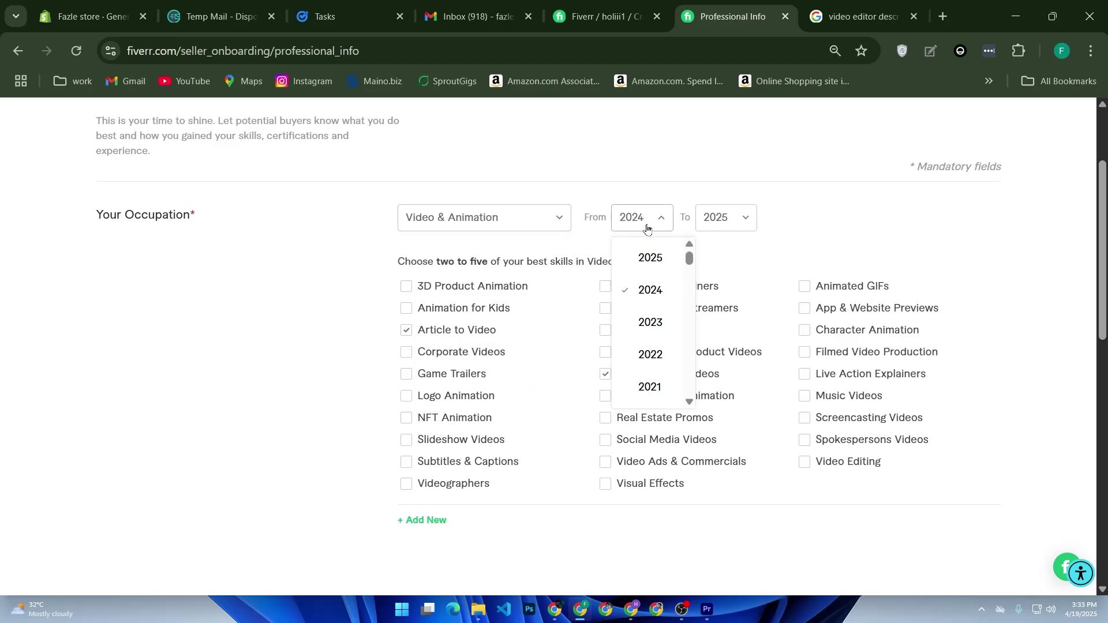
pyautogui.click(279, 293)
# Review the skills and education sections and submit Professional Info
pyautogui.scroll(-4, 348, 289)
pyautogui.scroll(2, 369, 289)
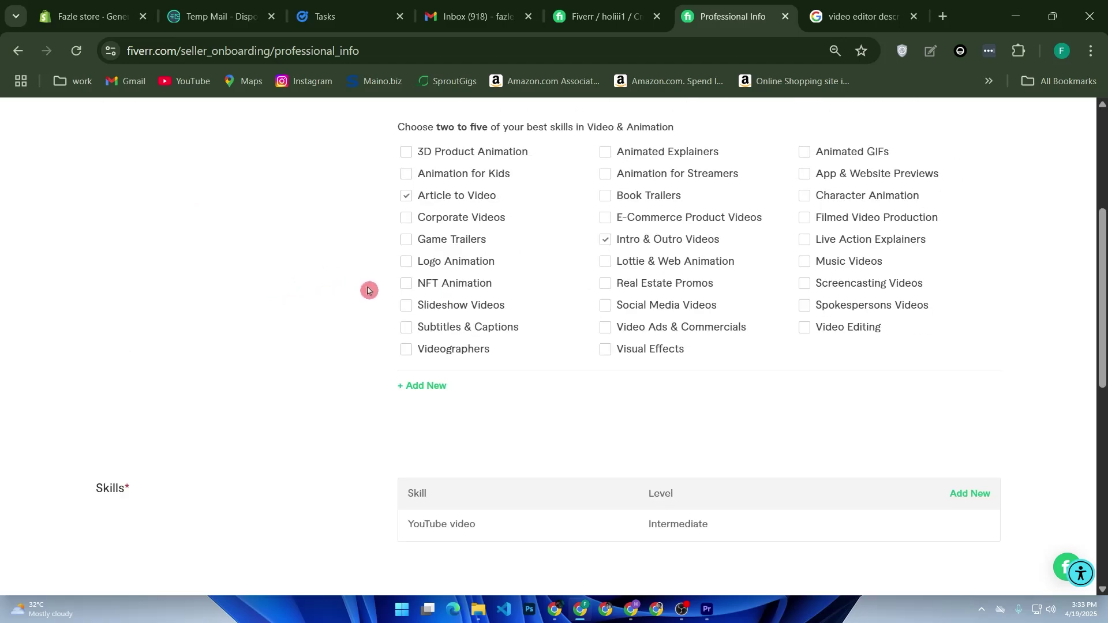
pyautogui.scroll(-2, 351, 305)
pyautogui.moveTo(81, 359); pyautogui.dragTo(198, 361)
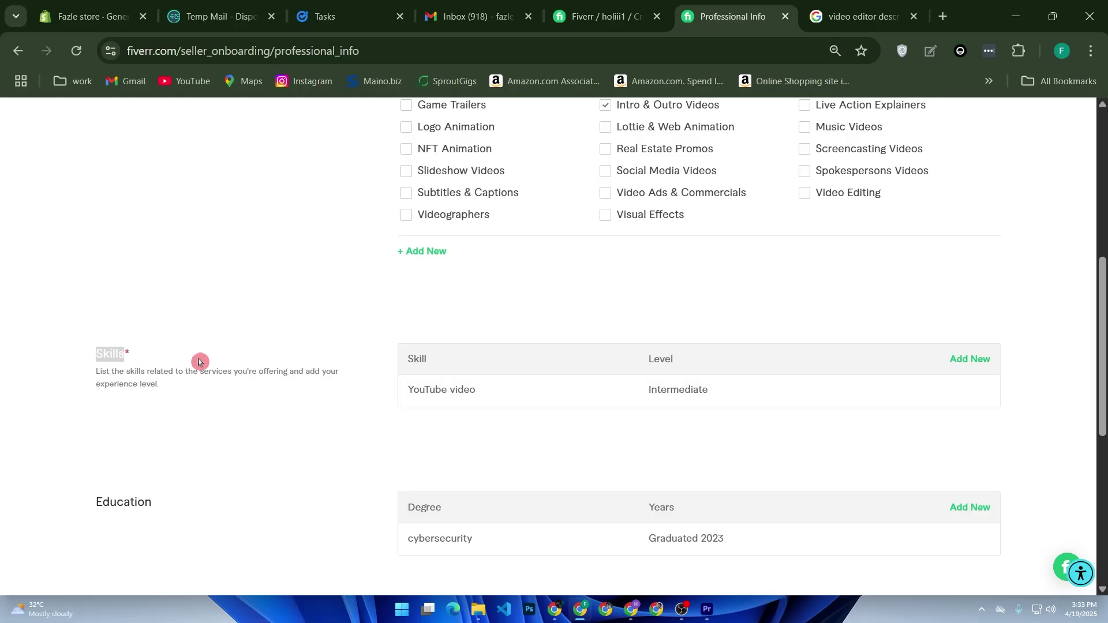
pyautogui.scroll(-5, 492, 427)
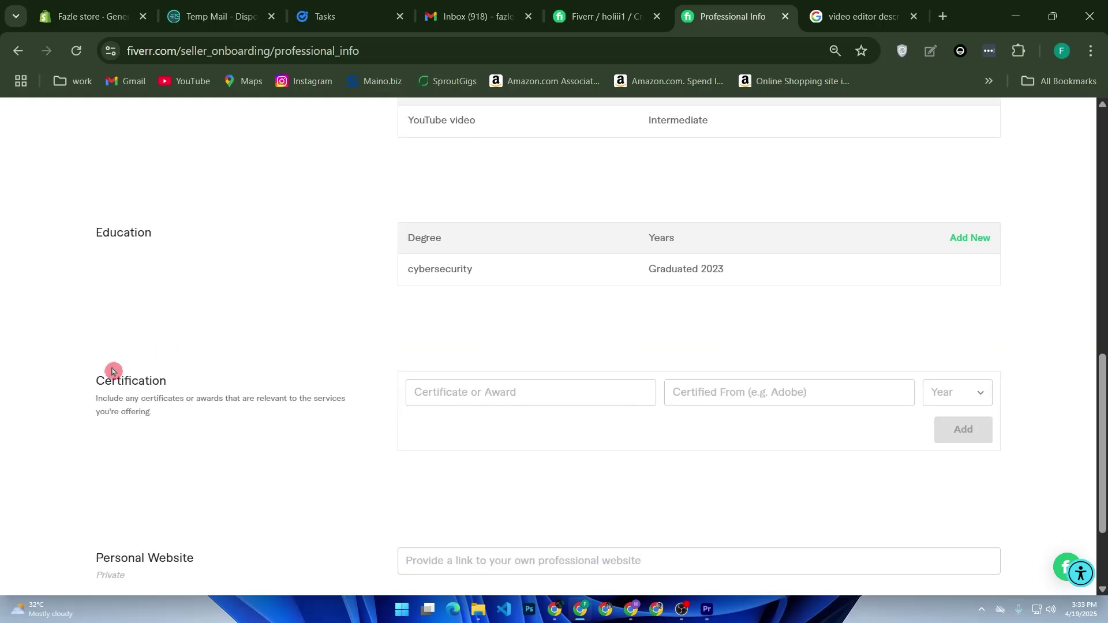
pyautogui.moveTo(100, 381); pyautogui.dragTo(240, 411)
pyautogui.scroll(-2, 185, 419)
pyautogui.moveTo(128, 425); pyautogui.dragTo(194, 426)
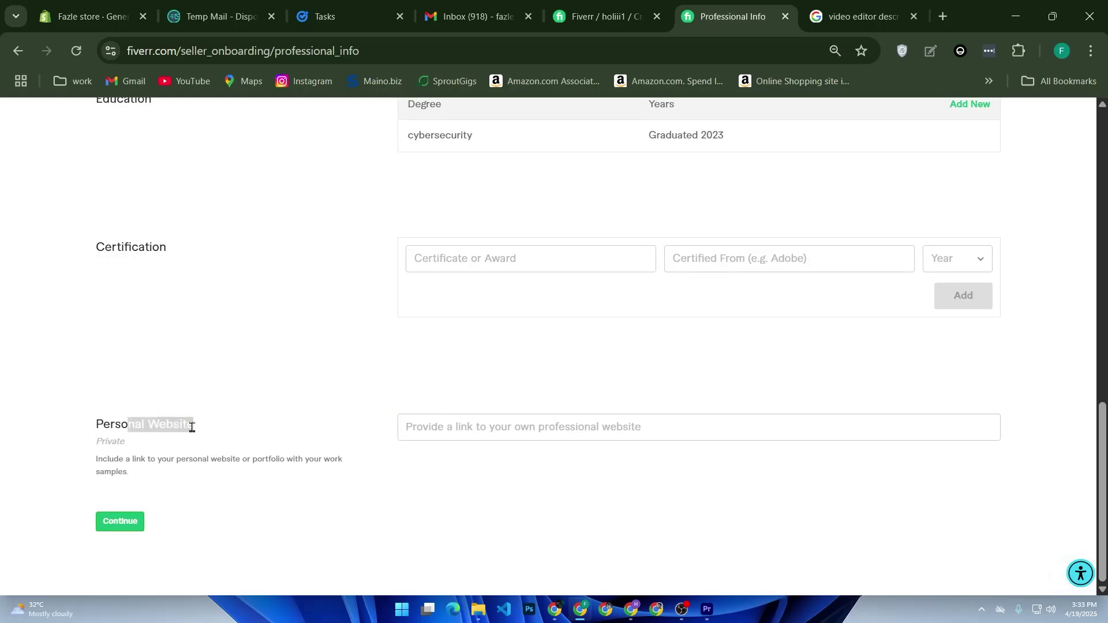
pyautogui.click(120, 523)
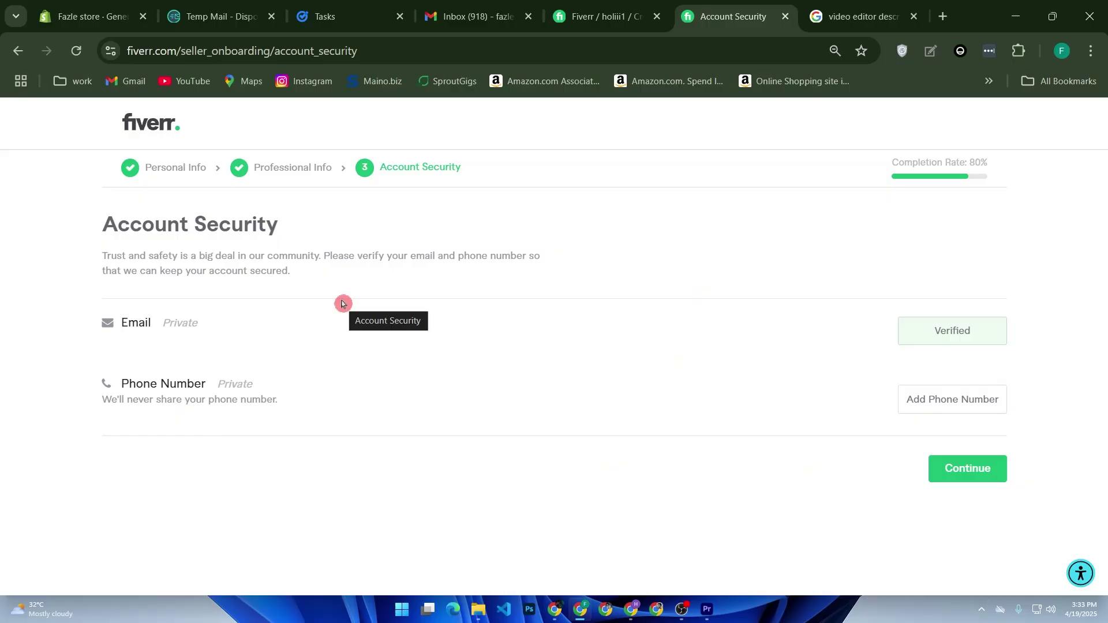
# Switch to the 'Fiverr / holiii1' tab showing the empty new-gig Overview form
pyautogui.click(593, 5)
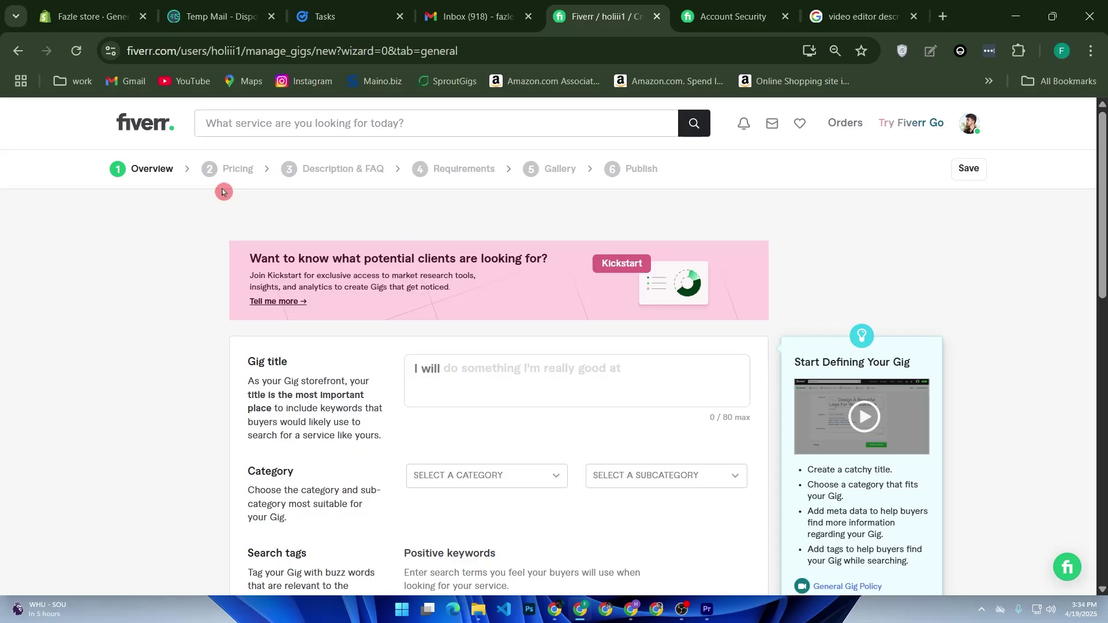
pyautogui.scroll(-2, 312, 223)
# Enter the gig title 'I will design a professional logo for your business.'
pyautogui.click(491, 277)
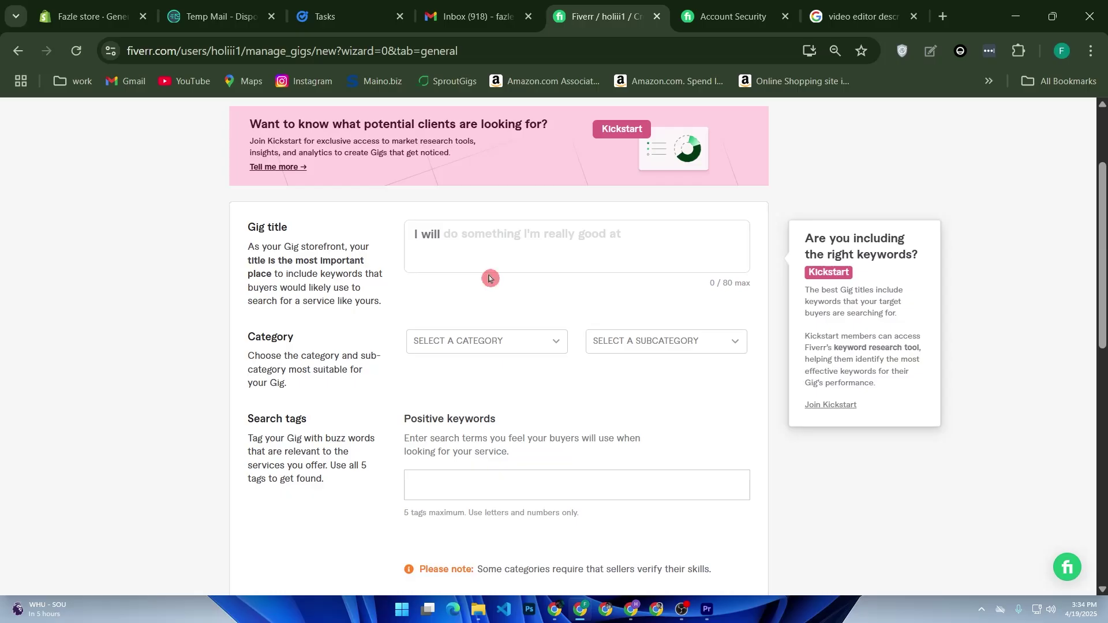
pyautogui.scroll(3, 490, 273)
pyautogui.click(324, 373)
pyautogui.click(372, 367)
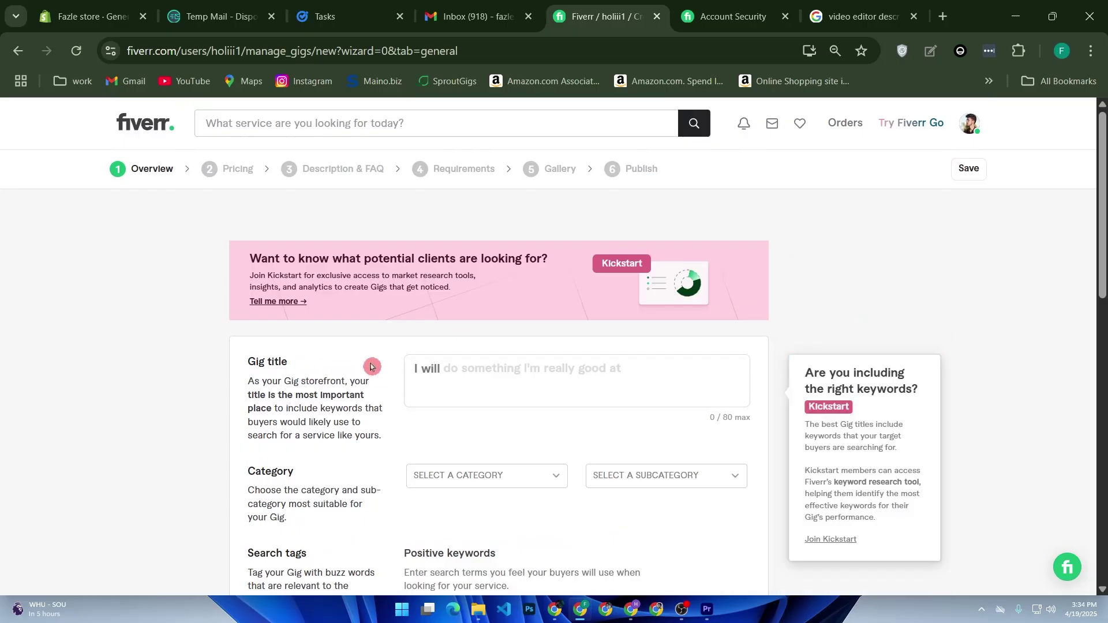
pyautogui.click(432, 359)
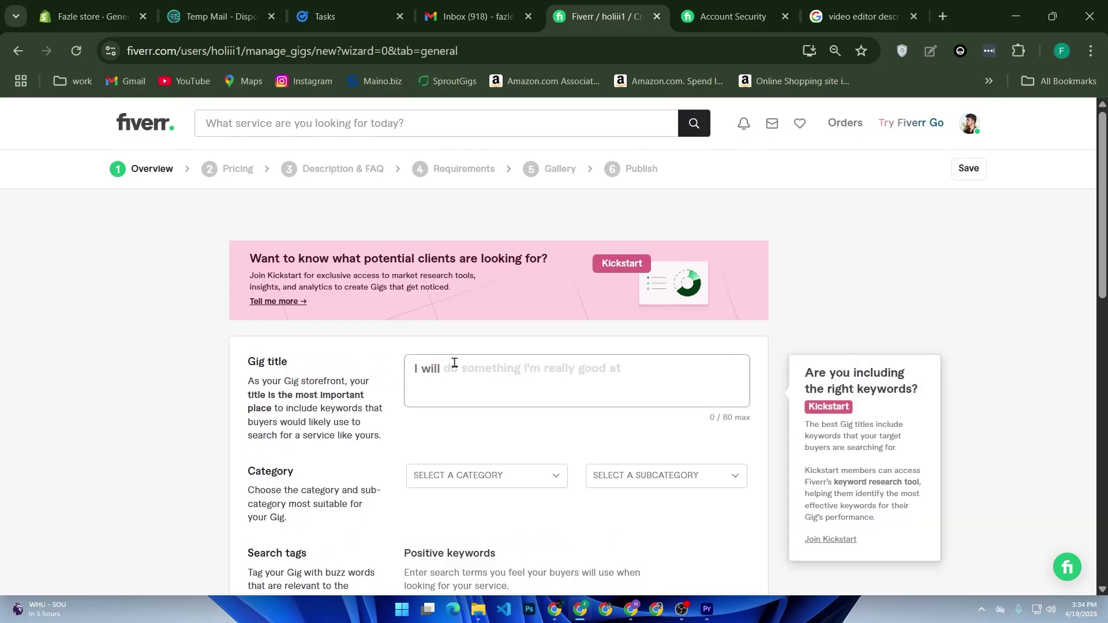
pyautogui.write('d')
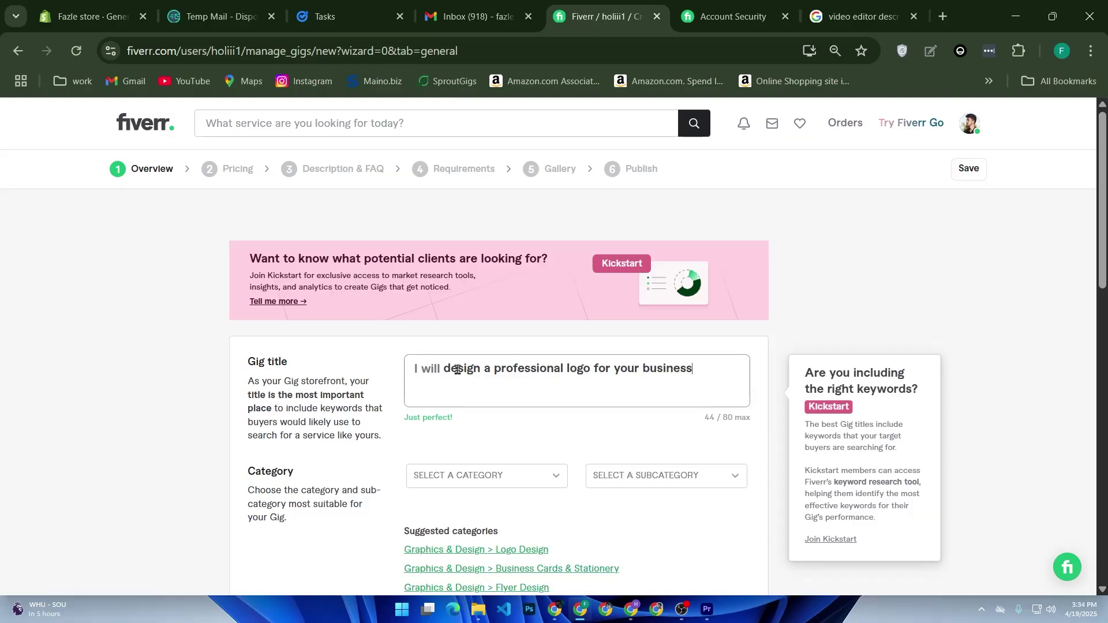
pyautogui.click(435, 475)
# File the gig under Graphics & Design > Logo Design with Signature logo style
pyautogui.click(495, 394)
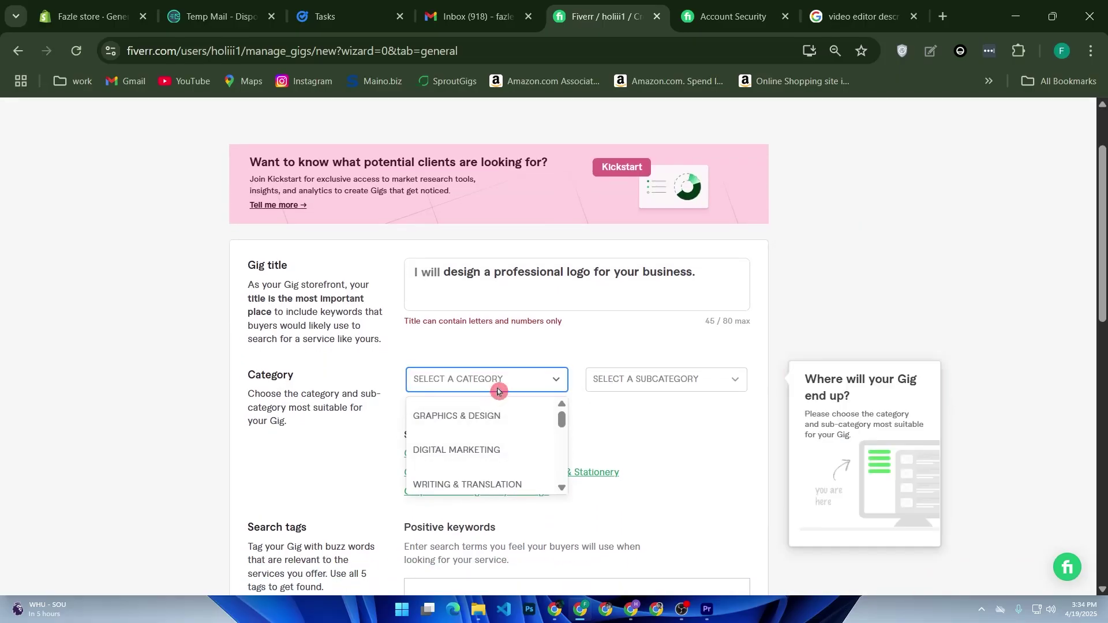
pyautogui.click(489, 416)
pyautogui.click(669, 381)
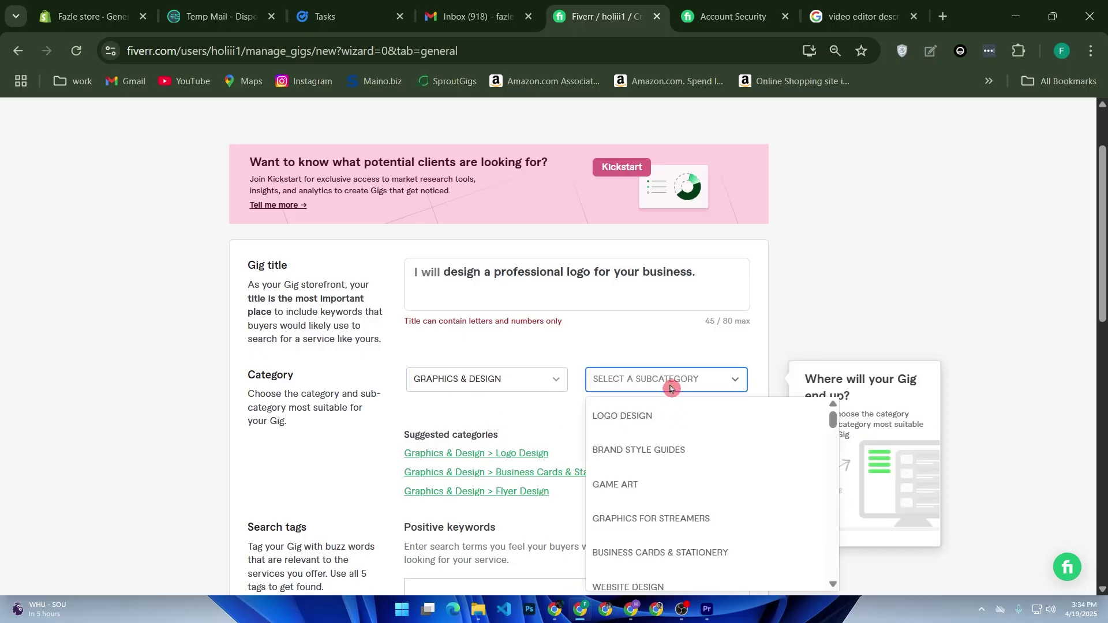
pyautogui.click(650, 419)
pyautogui.scroll(-2, 595, 399)
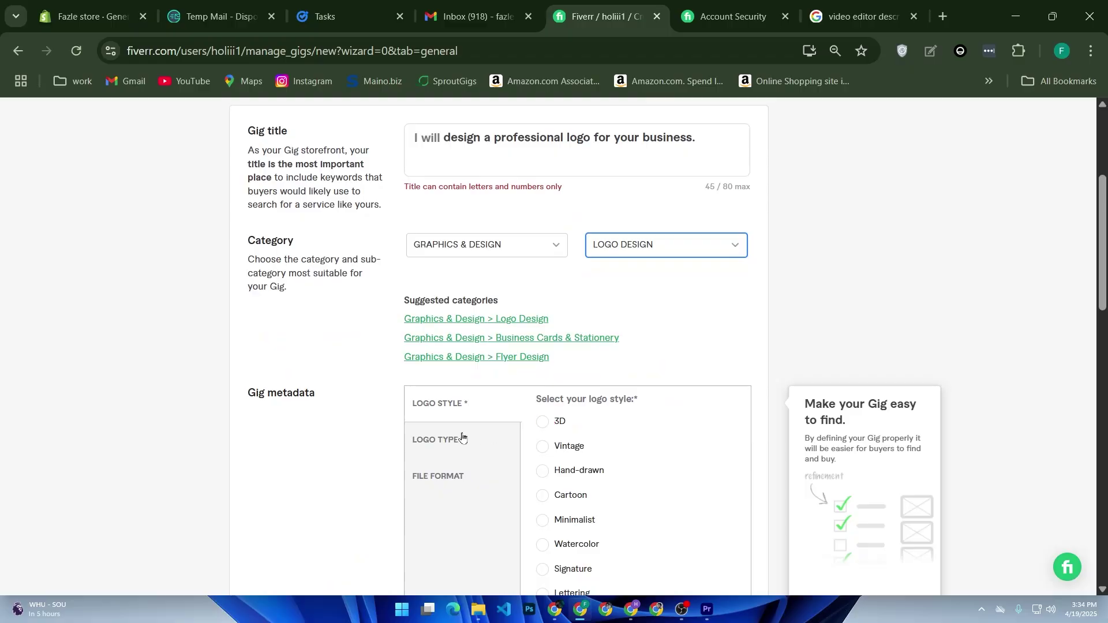
pyautogui.scroll(-2, 464, 433)
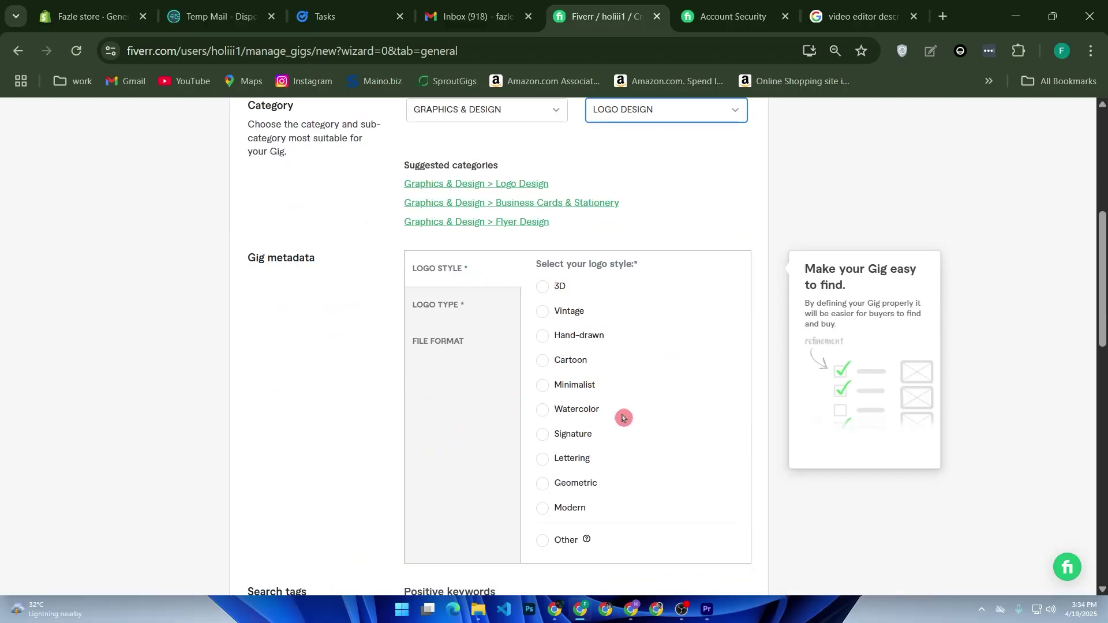
pyautogui.click(582, 437)
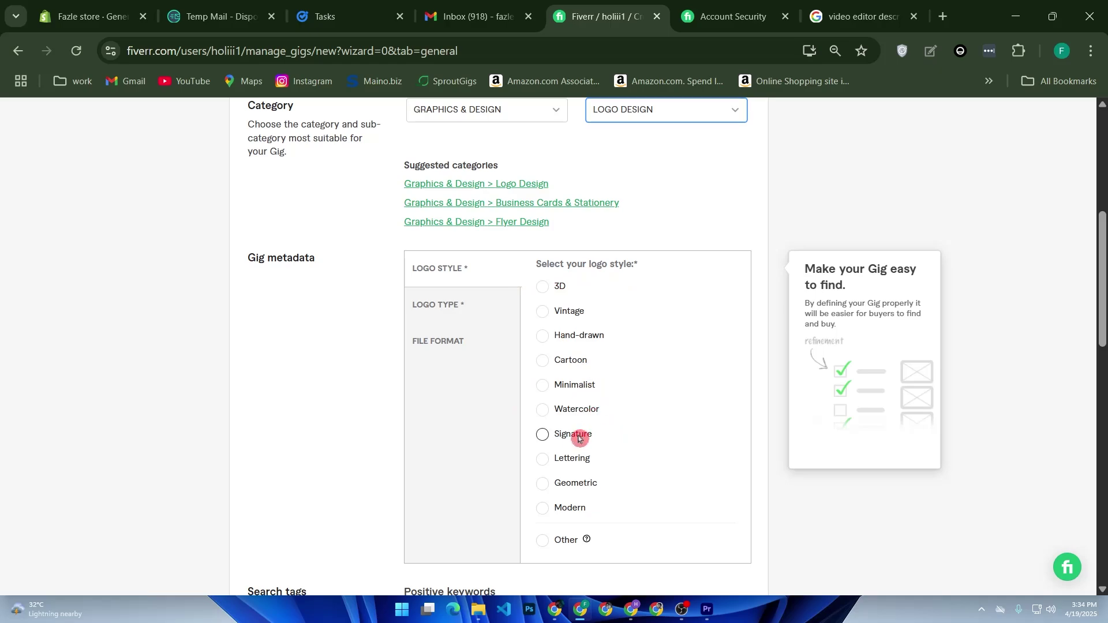
# Choose Abstract logo type and AI, JPG, PSD and PNG file formats
pyautogui.click(443, 320)
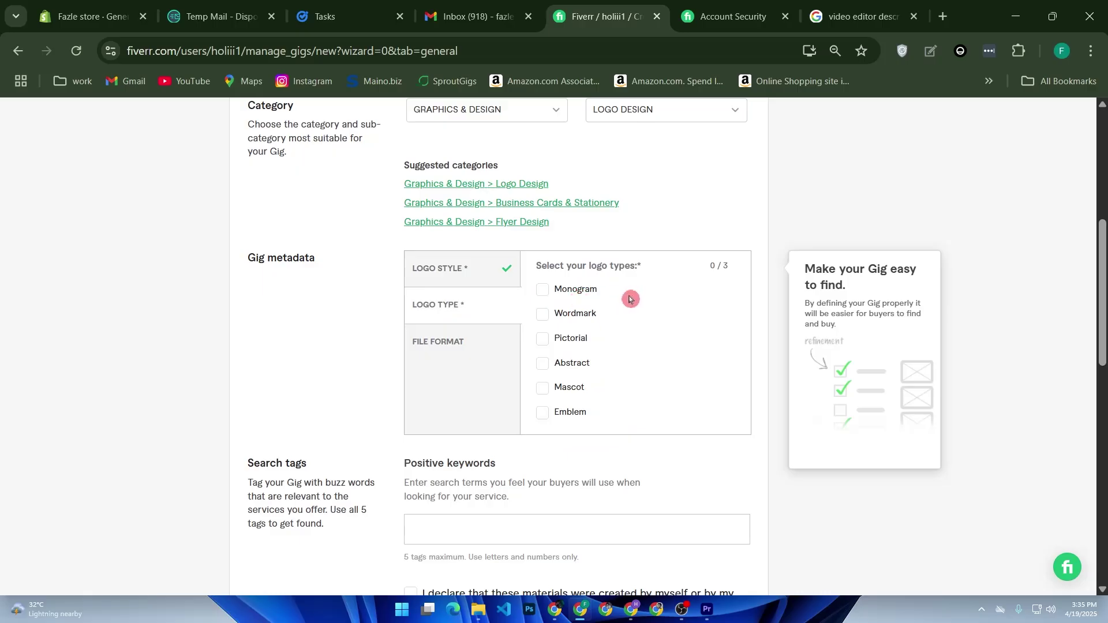
pyautogui.click(583, 364)
pyautogui.click(470, 345)
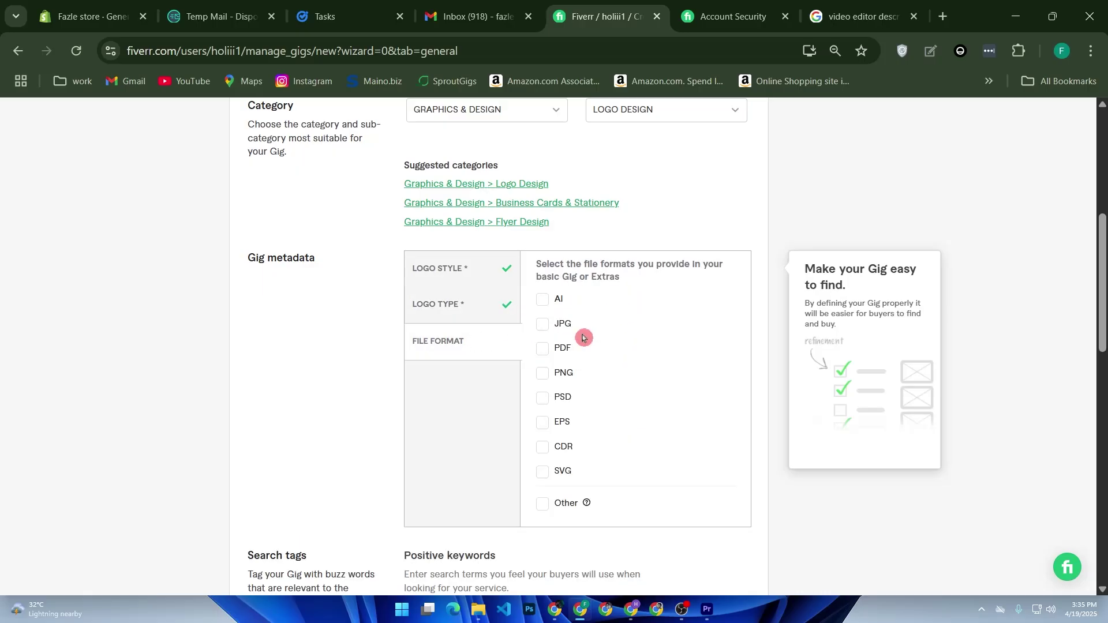
pyautogui.click(558, 302)
pyautogui.click(562, 327)
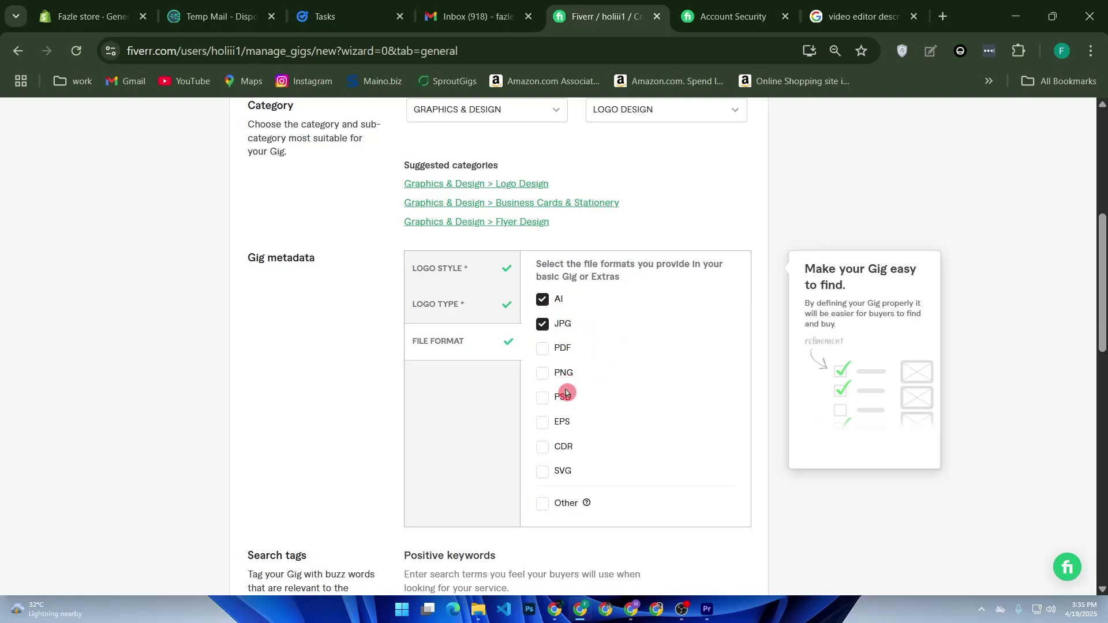
pyautogui.click(567, 398)
pyautogui.click(569, 376)
pyautogui.scroll(-5, 577, 358)
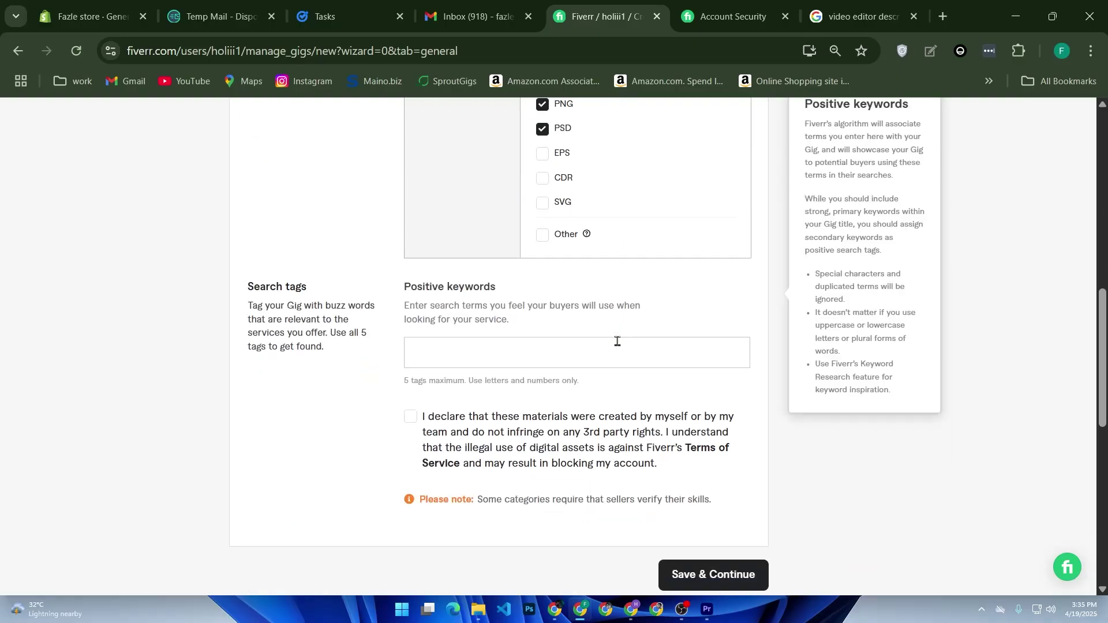
# Add search tags LOGO DESIGN, LOGO MAKER and CREATE LOGO, correcting typos along the way
pyautogui.click(462, 357)
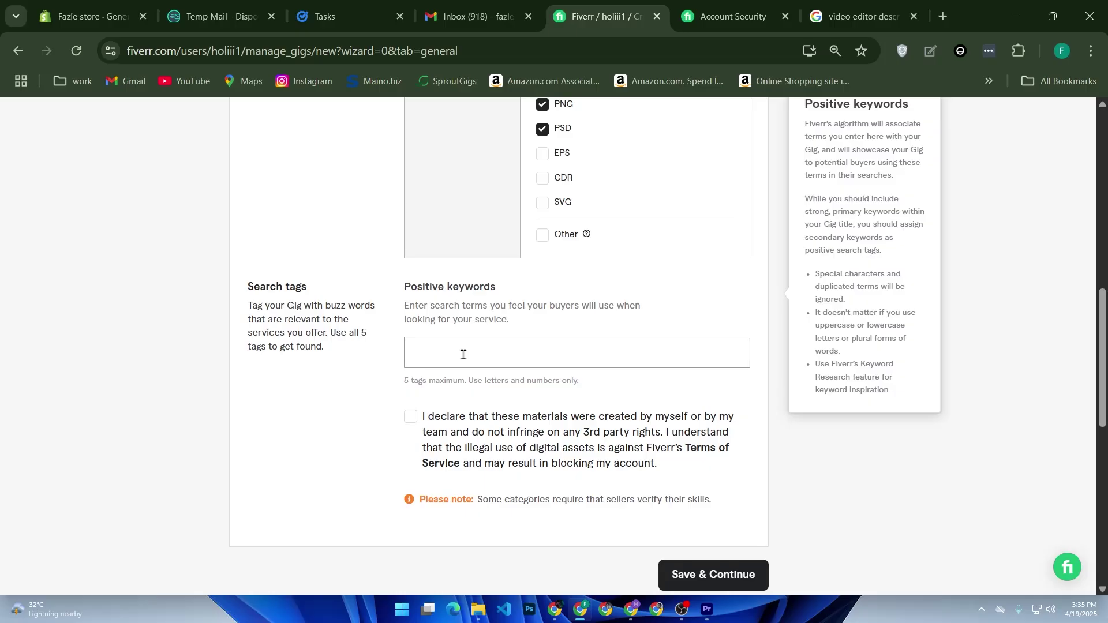
pyautogui.write('logo ')
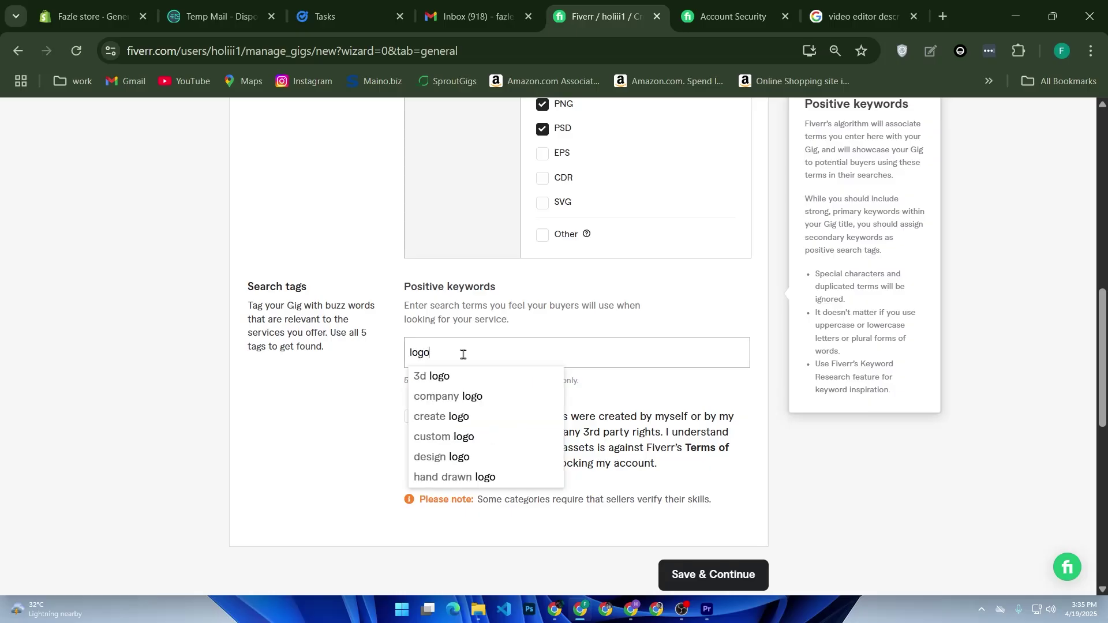
pyautogui.write('de')
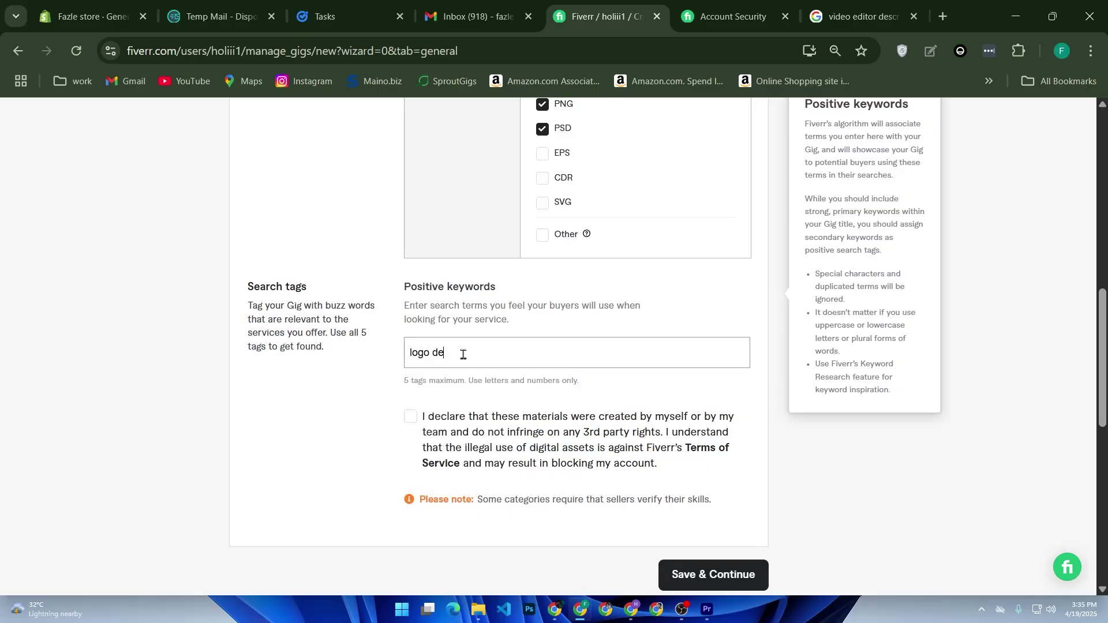
pyautogui.write('sig')
pyautogui.press('BackSpace')
pyautogui.write('gn')
pyautogui.press('Return')
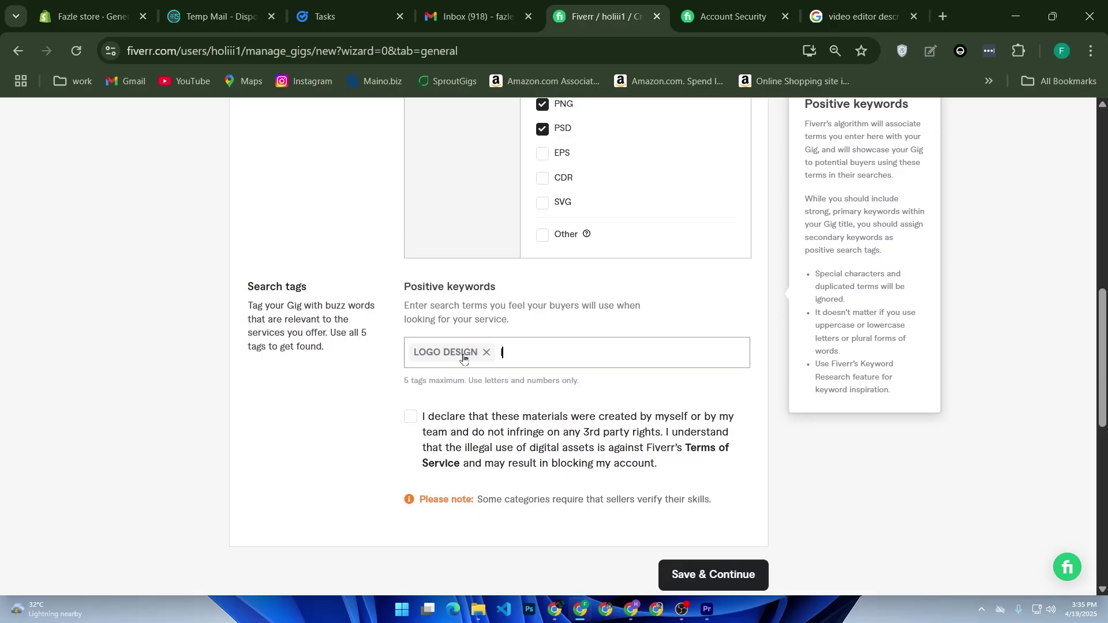
pyautogui.write('logo maki')
pyautogui.press('BackSpace')
pyautogui.press('Return')
pyautogui.press('BackSpace')
pyautogui.write('logo ')
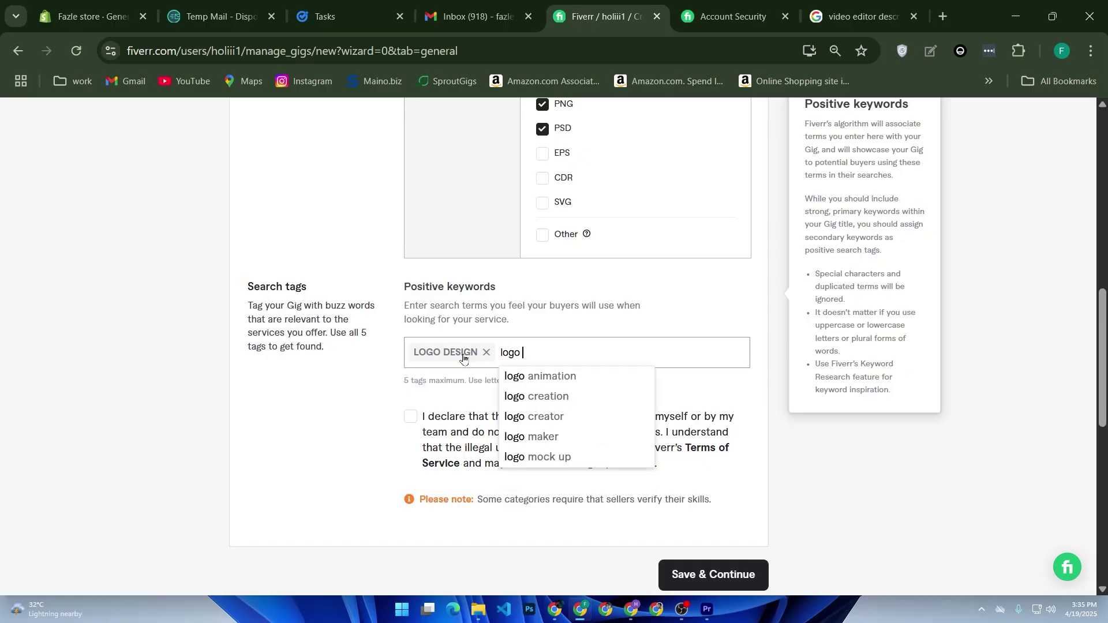
pyautogui.write('maker')
pyautogui.press('Return')
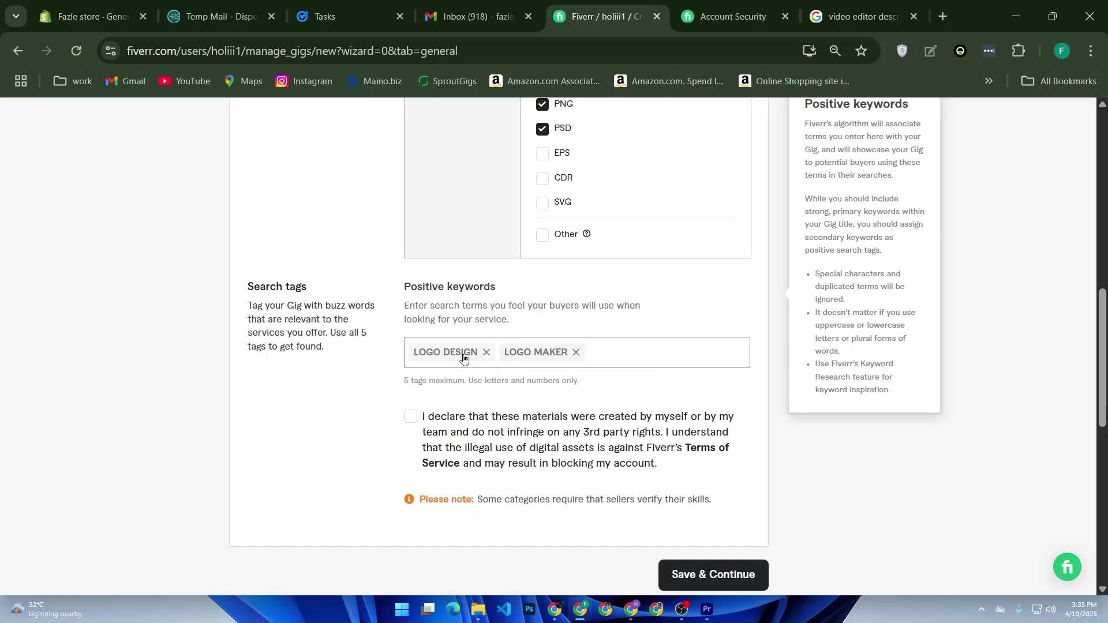
pyautogui.write('logo')
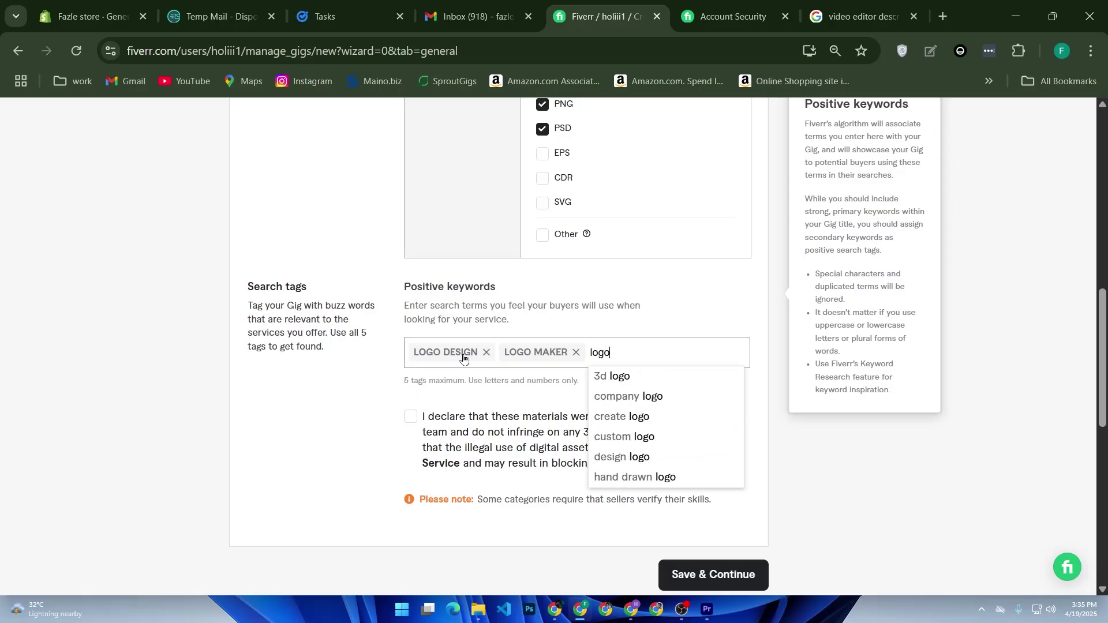
pyautogui.press('BackSpace')
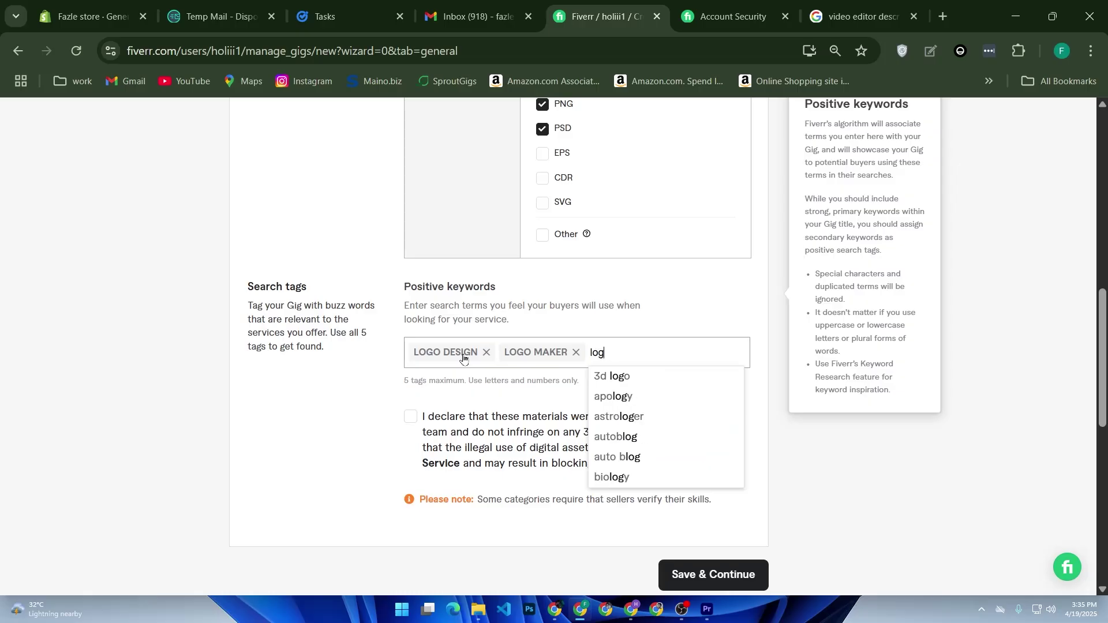
pyautogui.press('BackSpace')
pyautogui.press('BackSpace')
pyautogui.press('BackSpace')
pyautogui.write('create l')
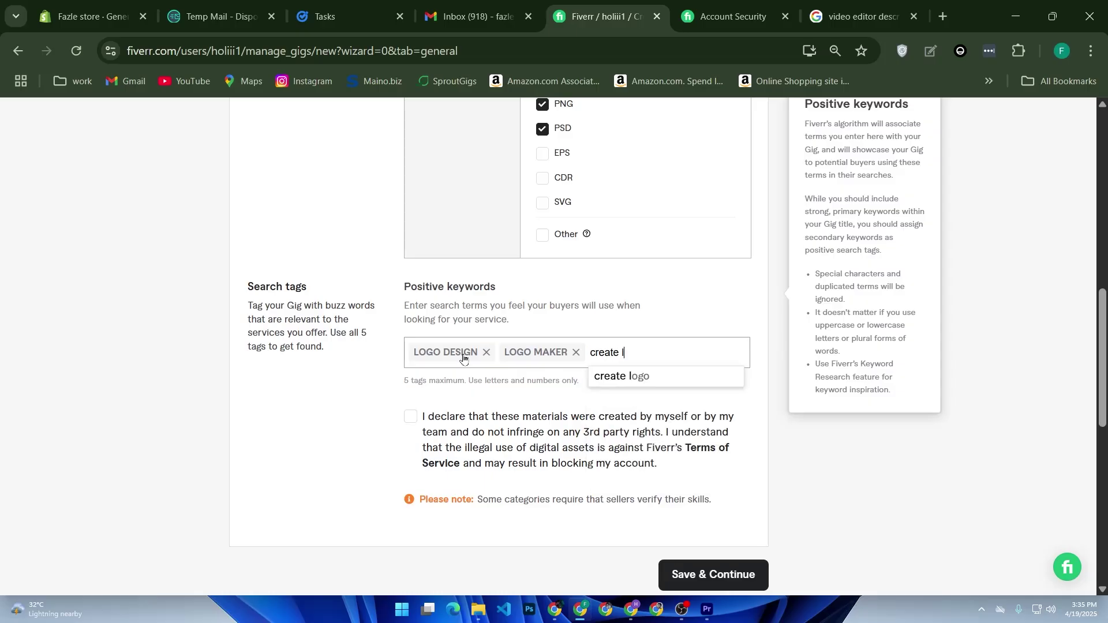
pyautogui.write('ogo')
pyautogui.press('Return')
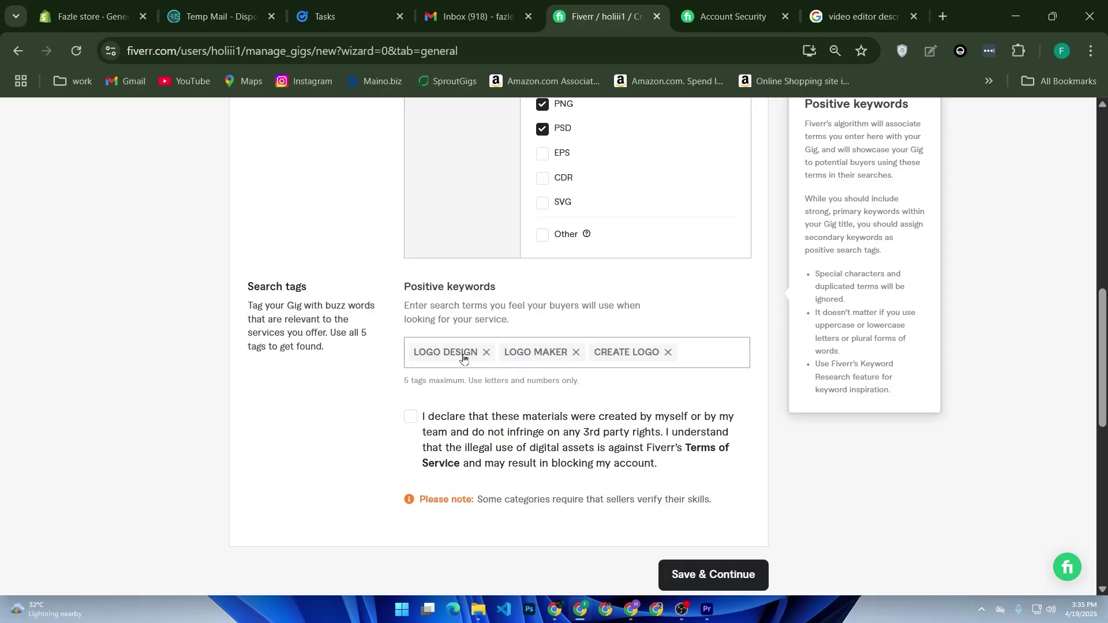
# Accept the originality declaration, drop the title's trailing period and save the overview
pyautogui.click(411, 419)
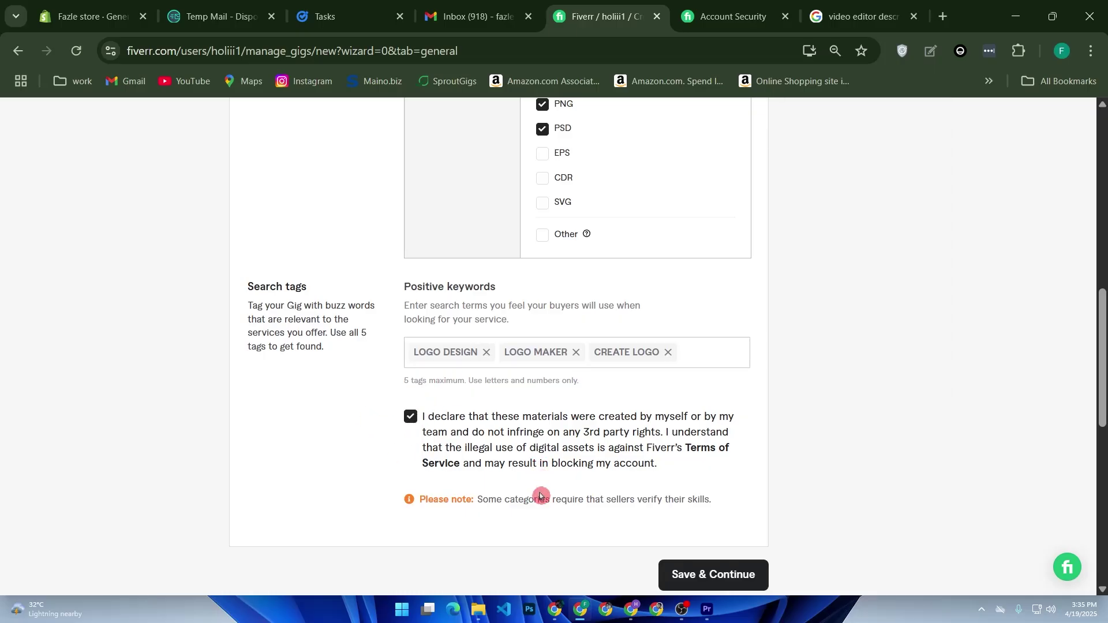
pyautogui.click(713, 575)
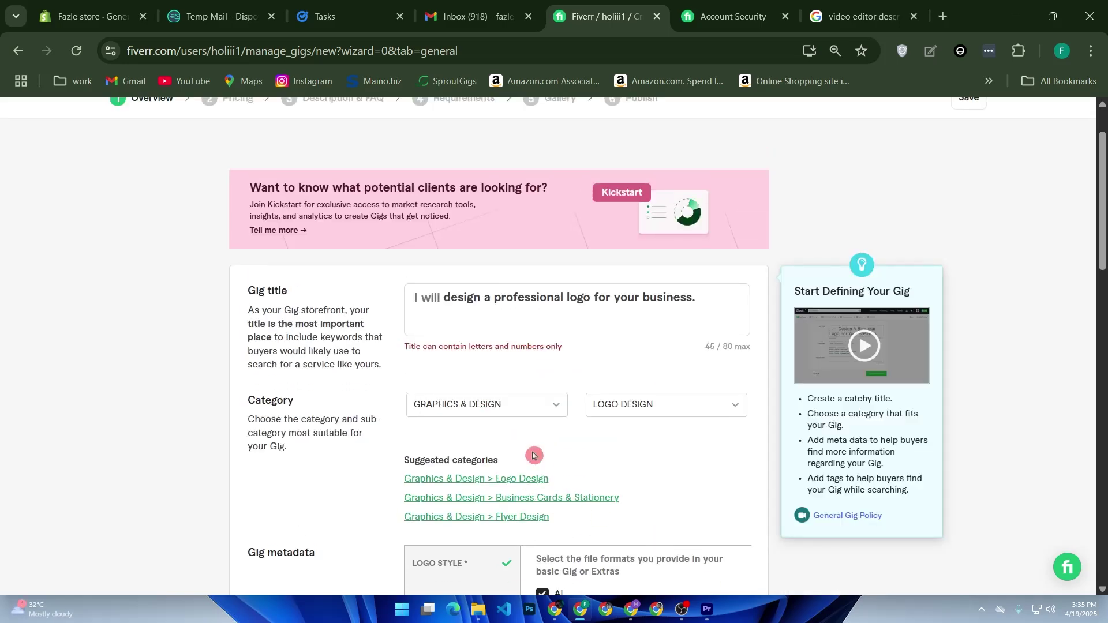
pyautogui.click(700, 298)
pyautogui.press('BackSpace')
pyautogui.scroll(-9, 716, 334)
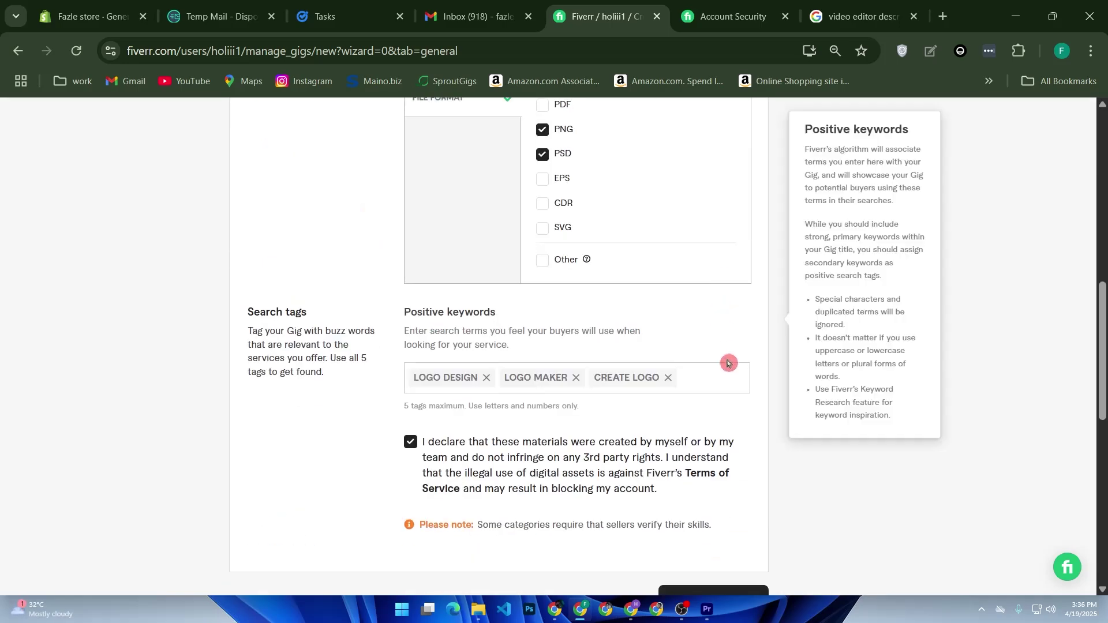
pyautogui.scroll(-5, 729, 363)
pyautogui.click(716, 330)
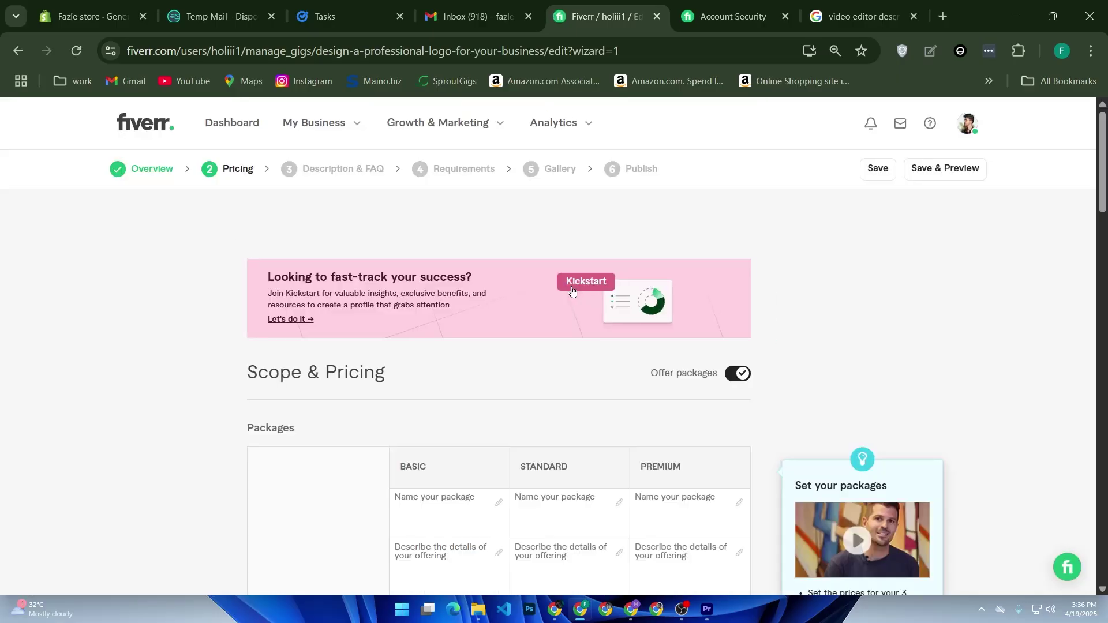
# Zoom the browser in and scroll through the Basic, Standard and Premium package table
pyautogui.scroll(-7, 572, 346)
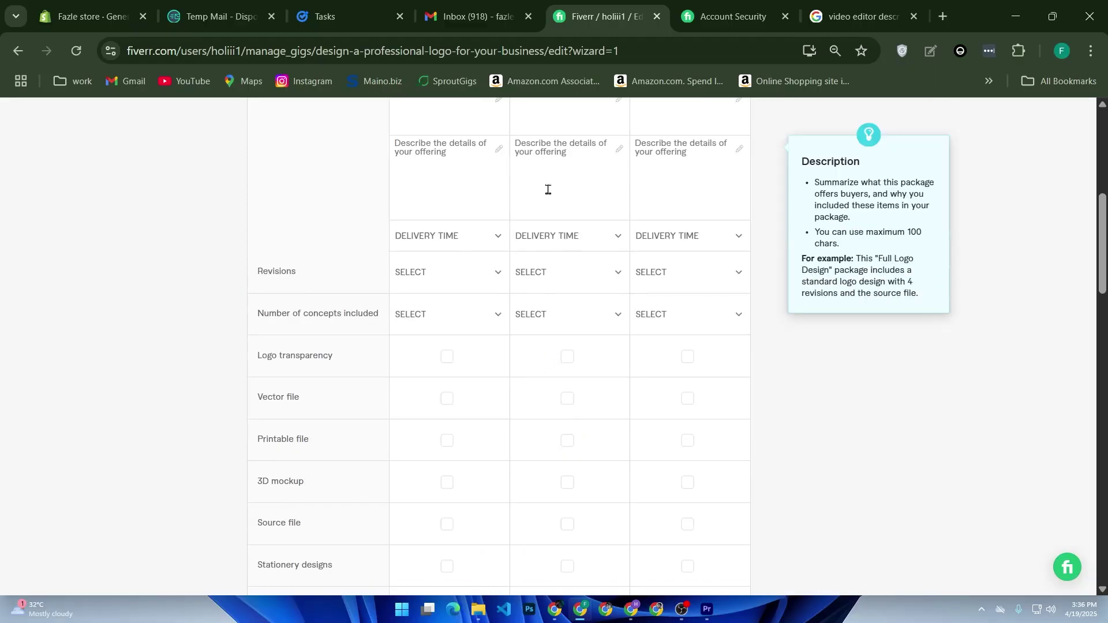
pyautogui.scroll(5, 554, 260)
pyautogui.moveTo(548, 332); pyautogui.dragTo(537, 342)
pyautogui.moveTo(683, 339); pyautogui.dragTo(631, 335)
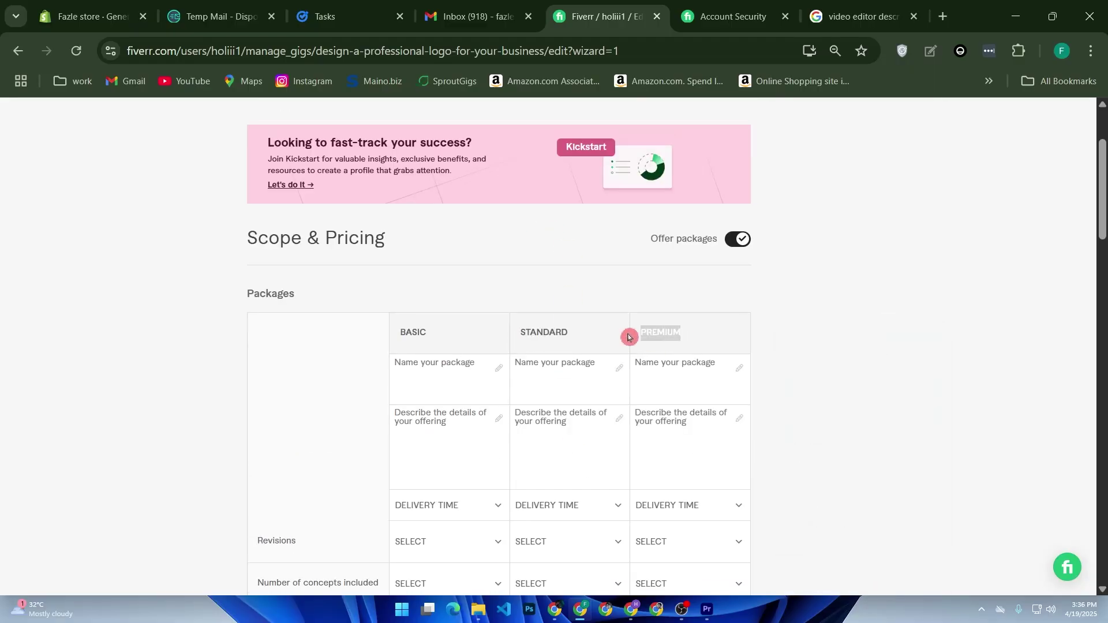
pyautogui.scroll(-5, 629, 335)
pyautogui.scroll(2, 628, 337)
pyautogui.scroll(2, 627, 337)
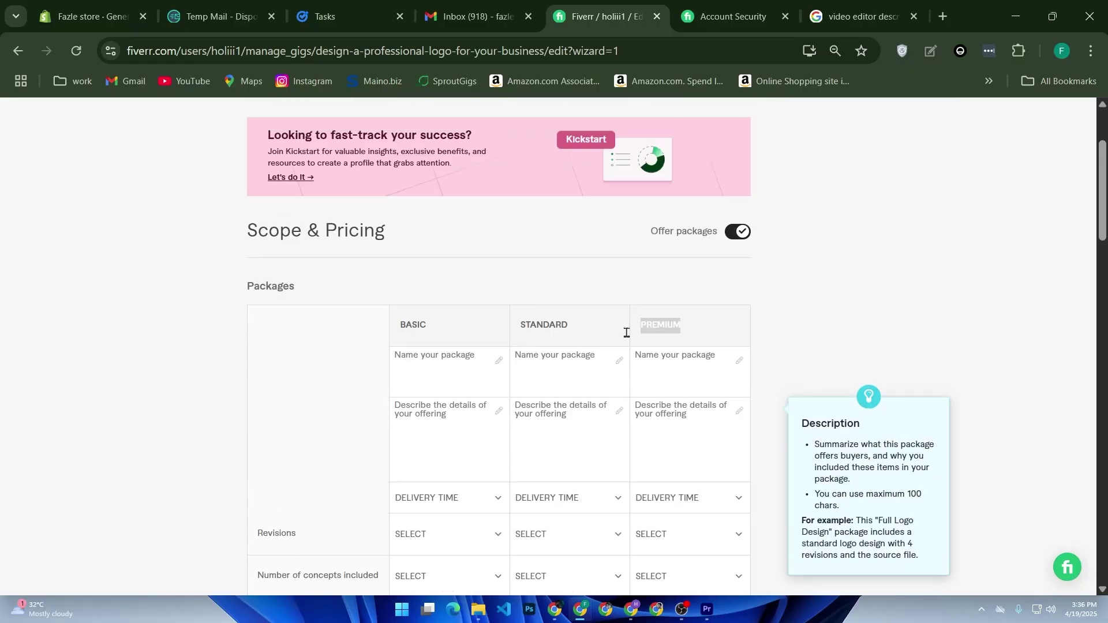
pyautogui.hotkey('ctrl', '+')
pyautogui.scroll(-2, 629, 334)
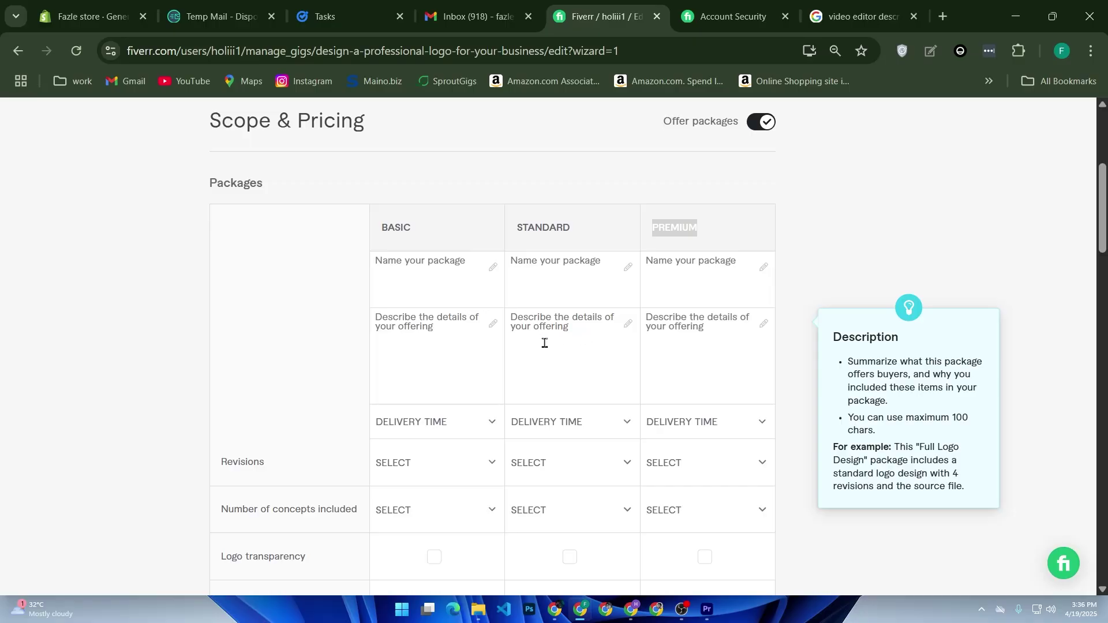
pyautogui.scroll(-1, 544, 343)
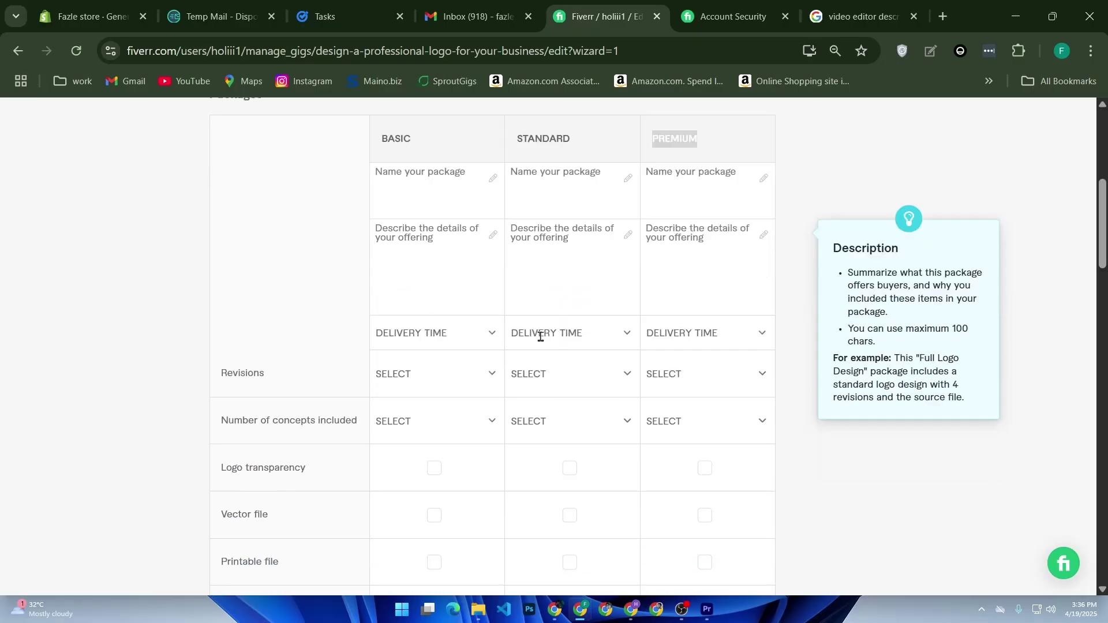
pyautogui.scroll(3, 539, 337)
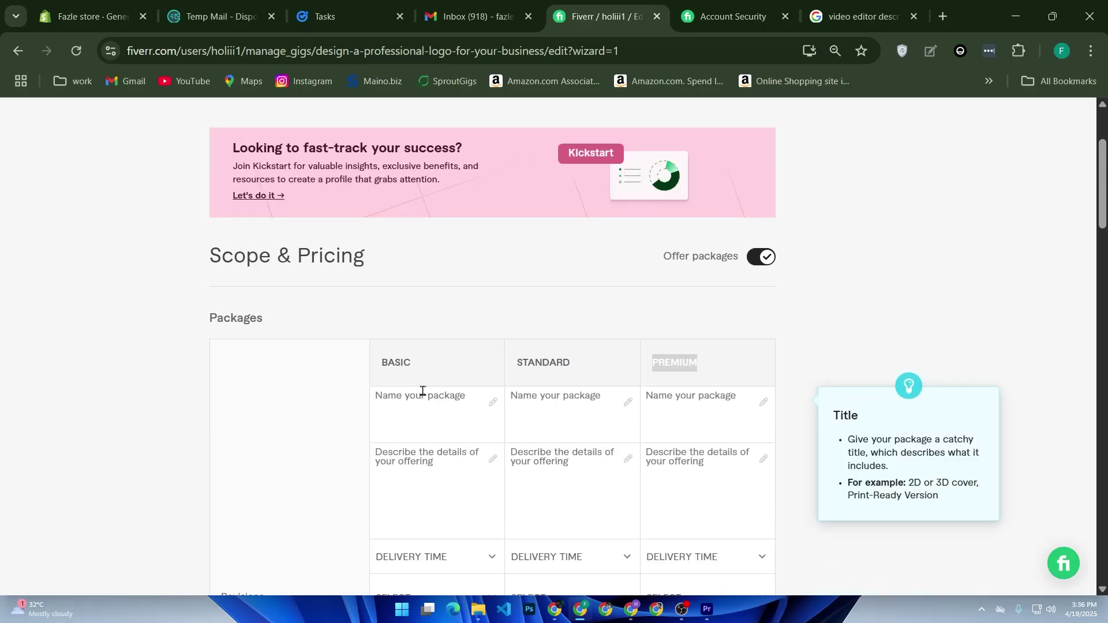
pyautogui.scroll(-2, 423, 392)
# Give the Basic package 2 days delivery and 1 revision
pyautogui.click(452, 427)
pyautogui.click(426, 312)
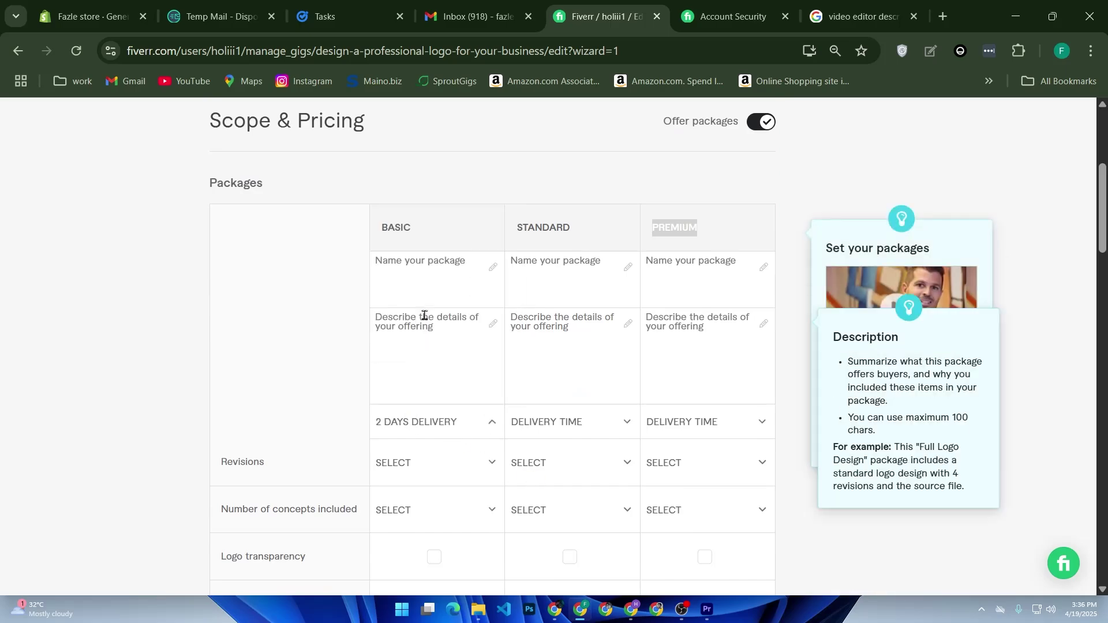
pyautogui.click(428, 462)
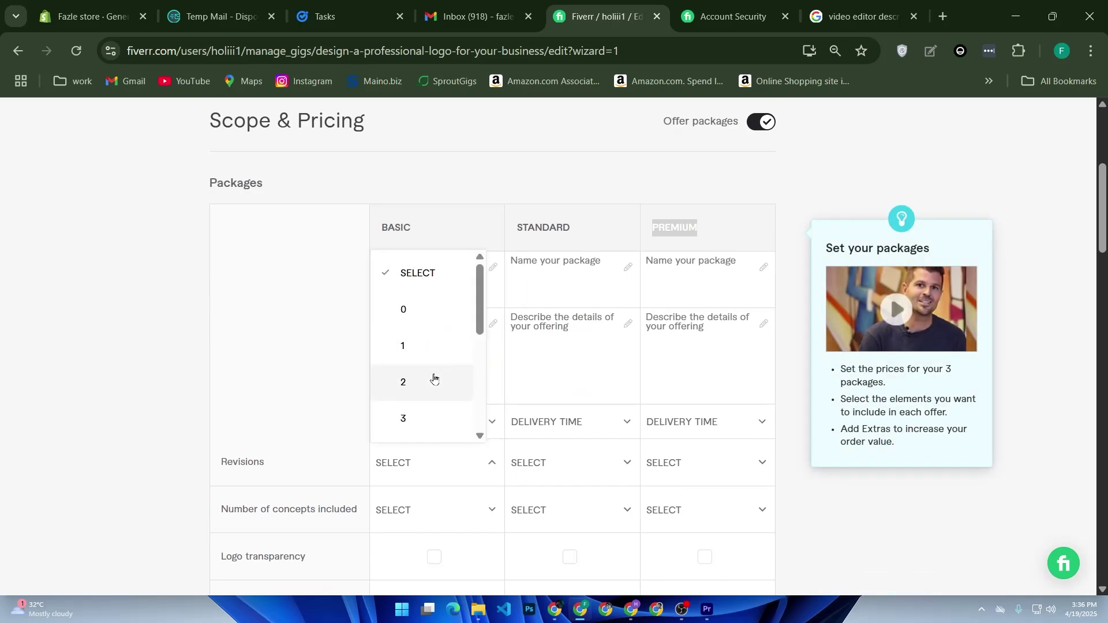
pyautogui.click(421, 345)
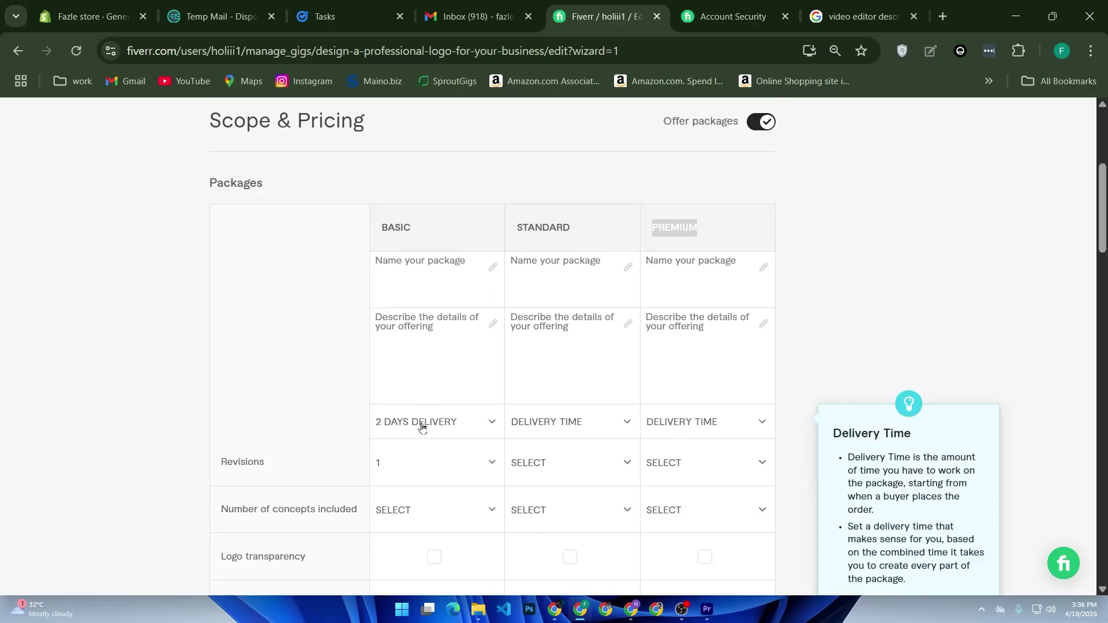
pyautogui.scroll(-3, 422, 419)
pyautogui.scroll(-2, 425, 427)
pyautogui.scroll(-1, 425, 427)
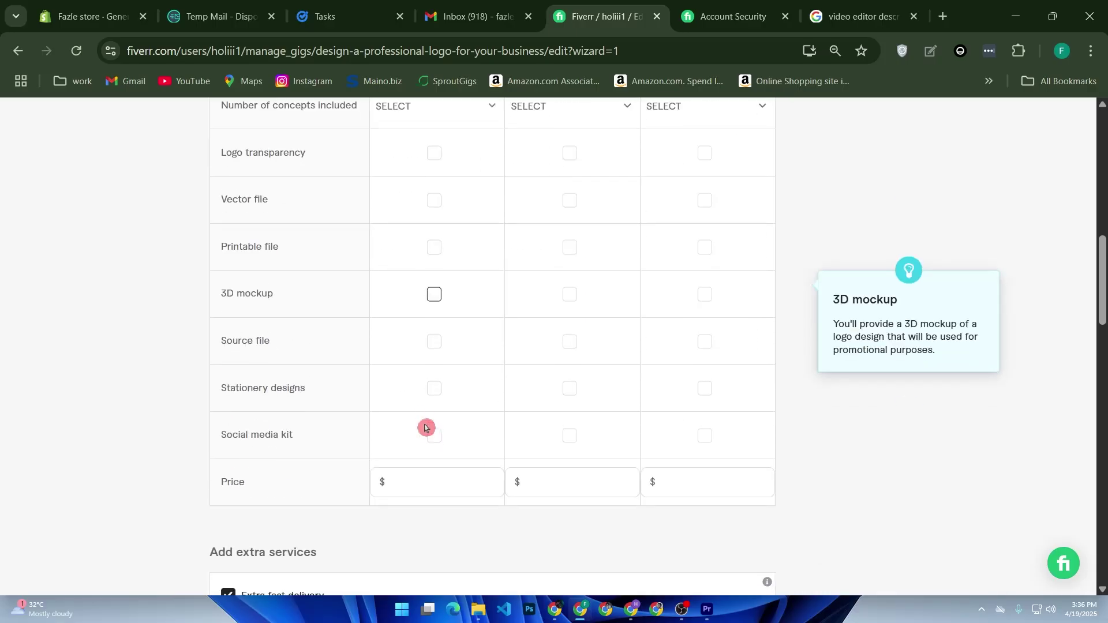
pyautogui.scroll(-1, 425, 428)
# Select the Basic price box, then attempt Save & Continue on the pricing step
pyautogui.click(426, 483)
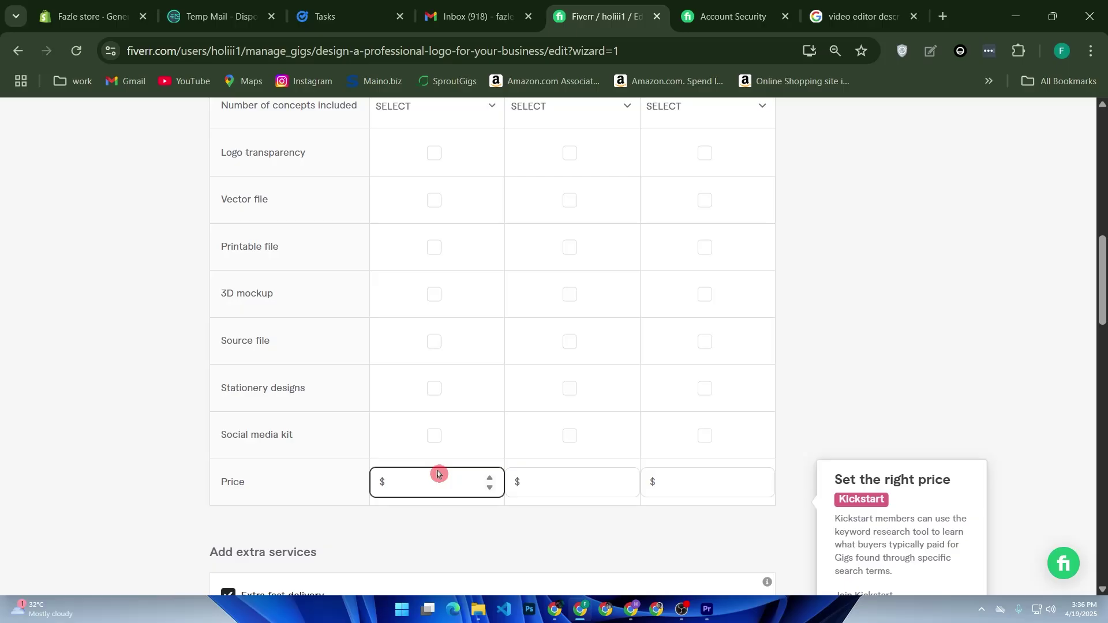
pyautogui.scroll(-5, 437, 472)
pyautogui.scroll(-6, 473, 369)
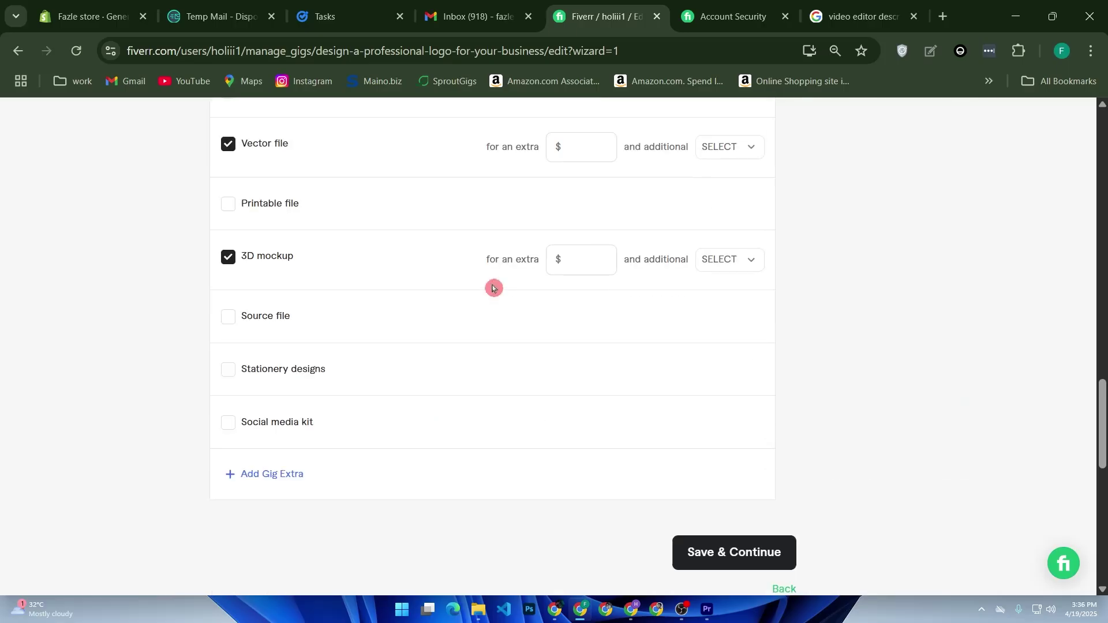
pyautogui.scroll(-2, 502, 300)
pyautogui.click(698, 418)
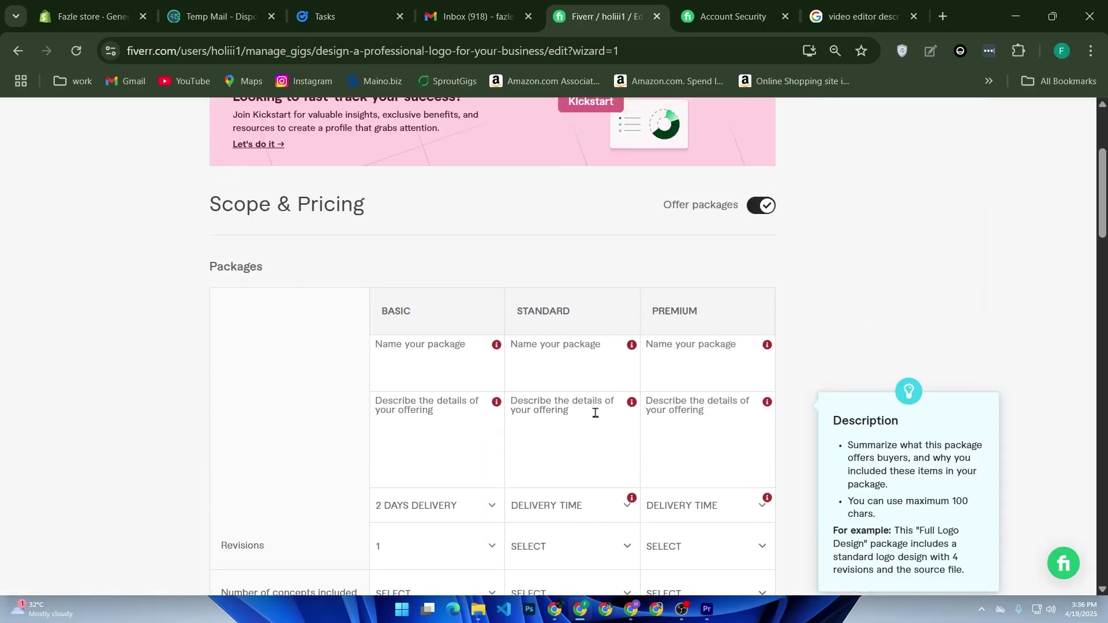
pyautogui.click(457, 356)
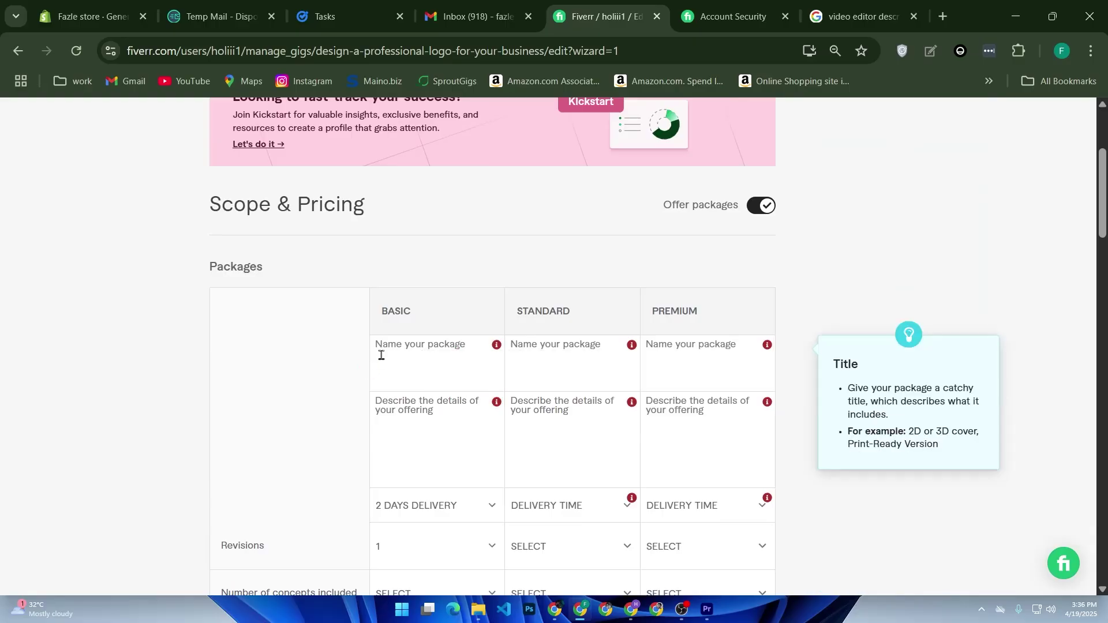